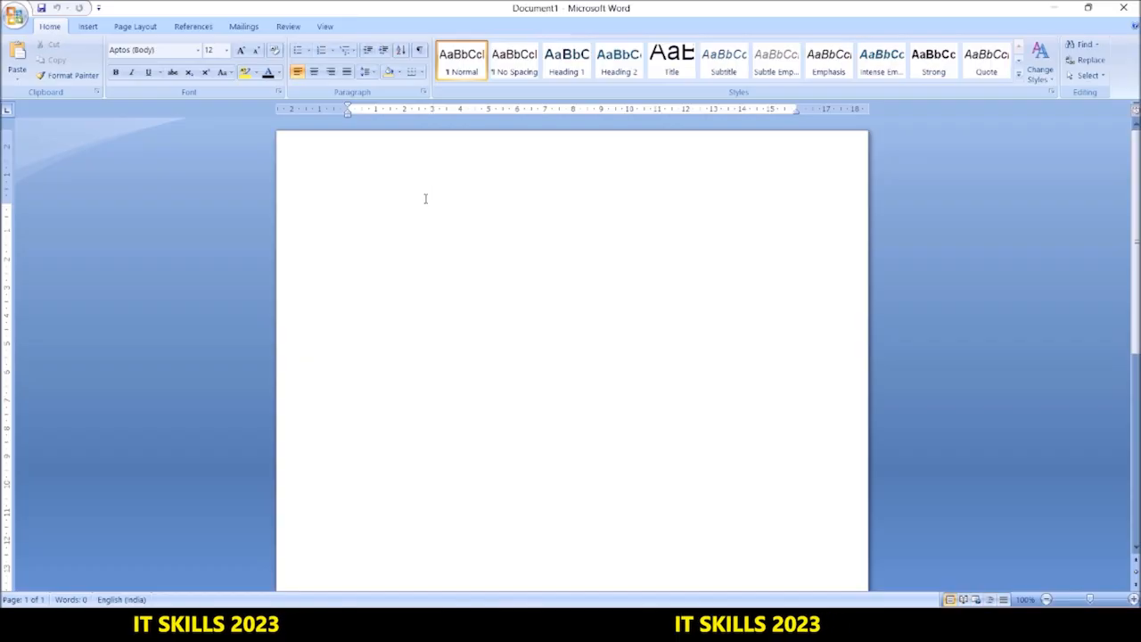
Enter "Text Size/ Font Size" as the first line of the blank document.
text(T)
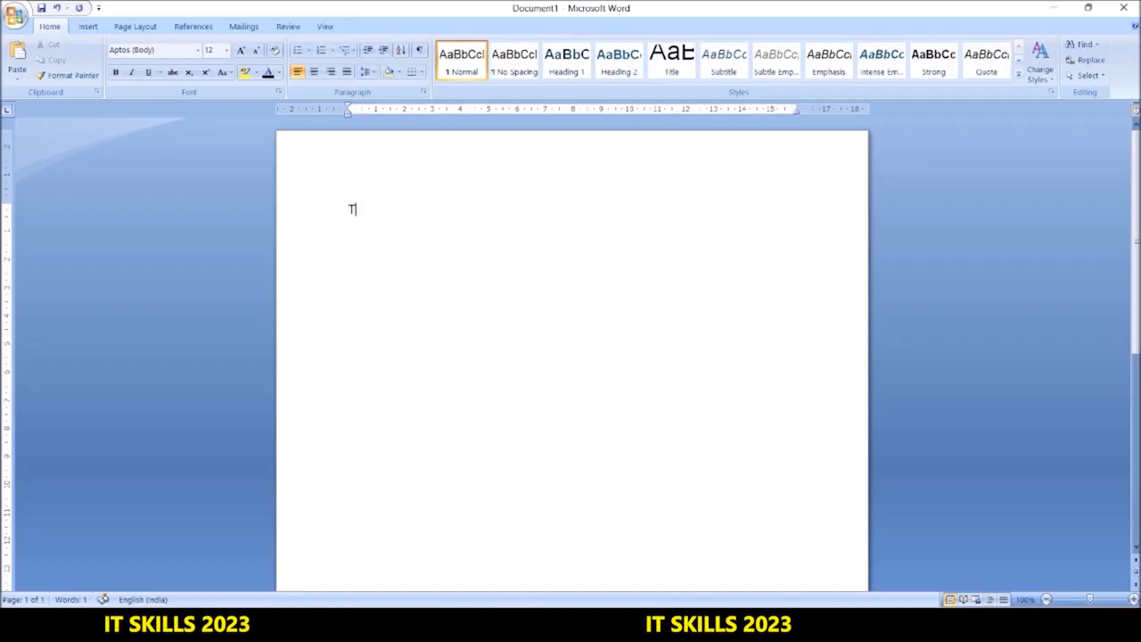
text(ext )
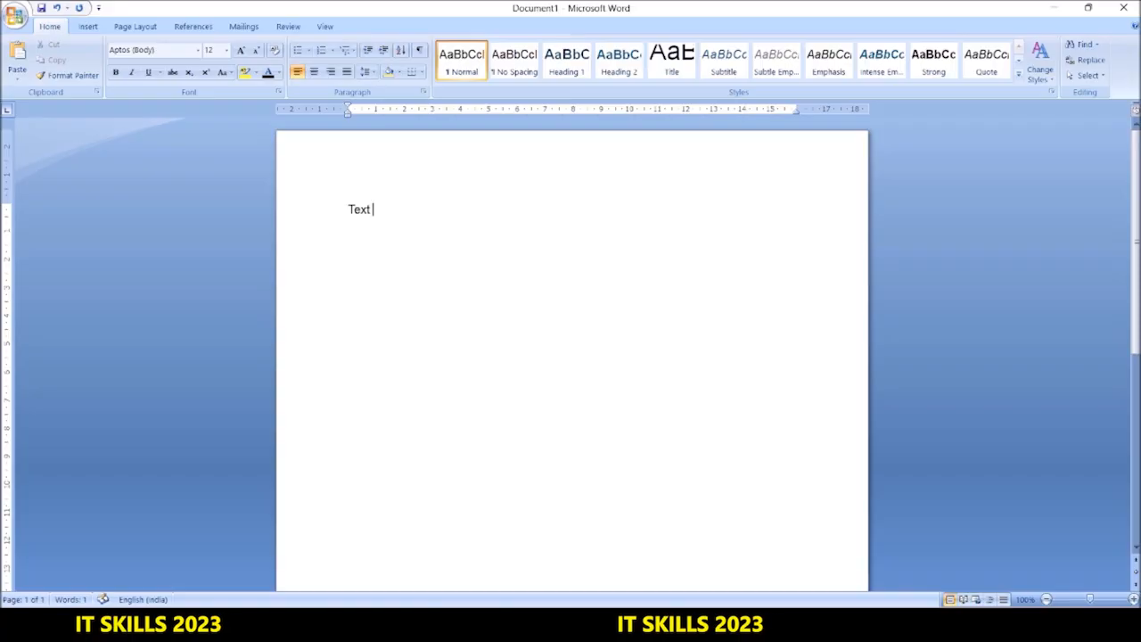
text(Siz)
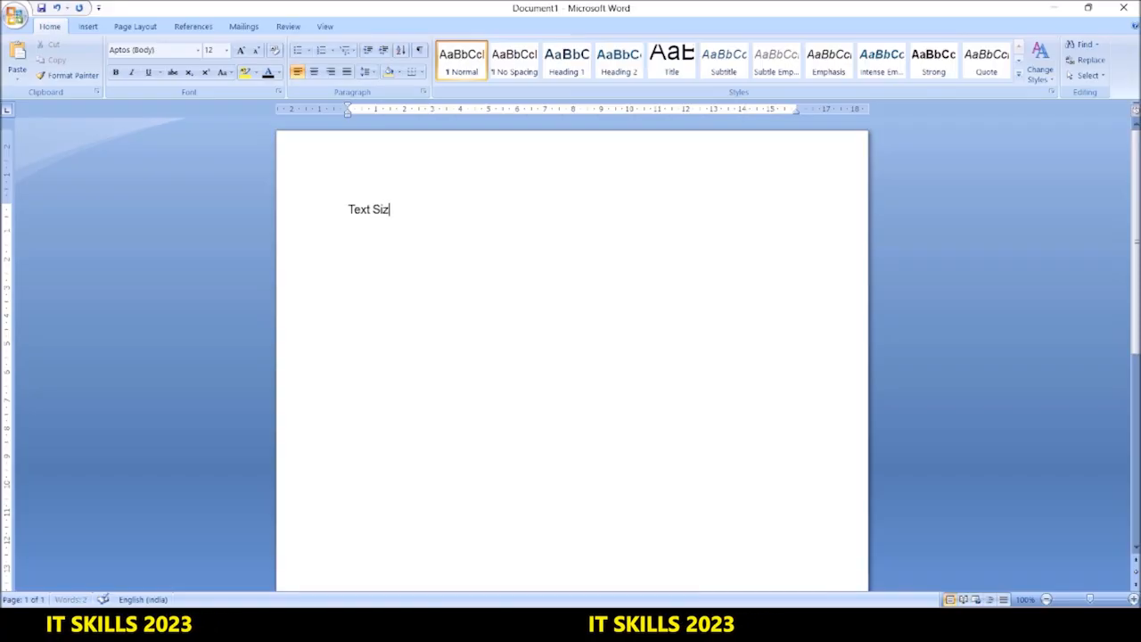
text(e/ )
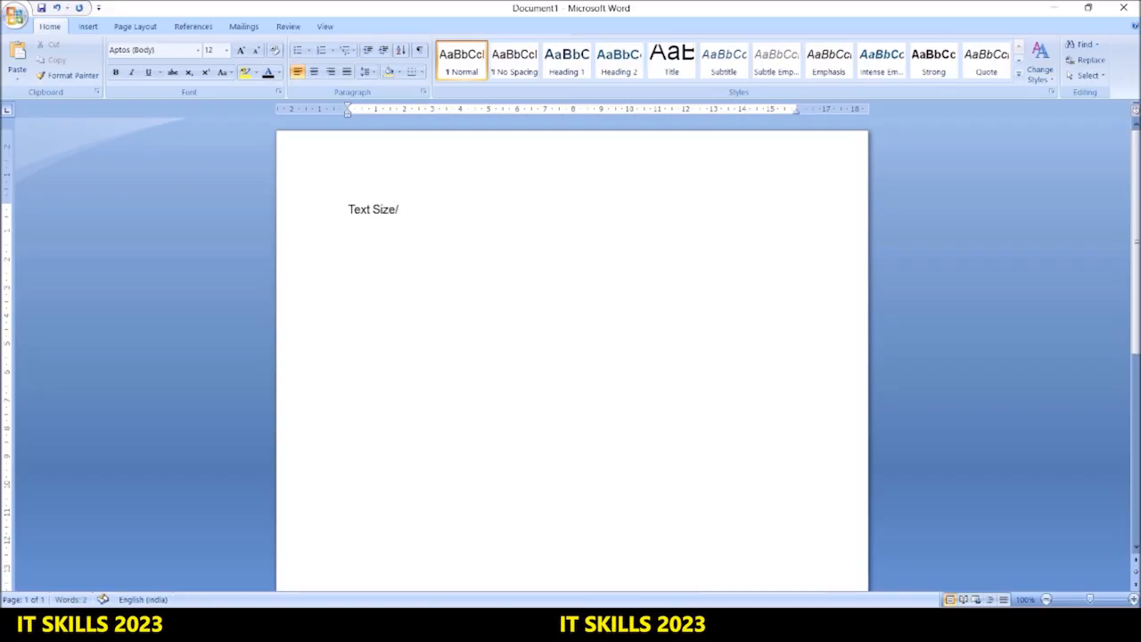
text(Font)
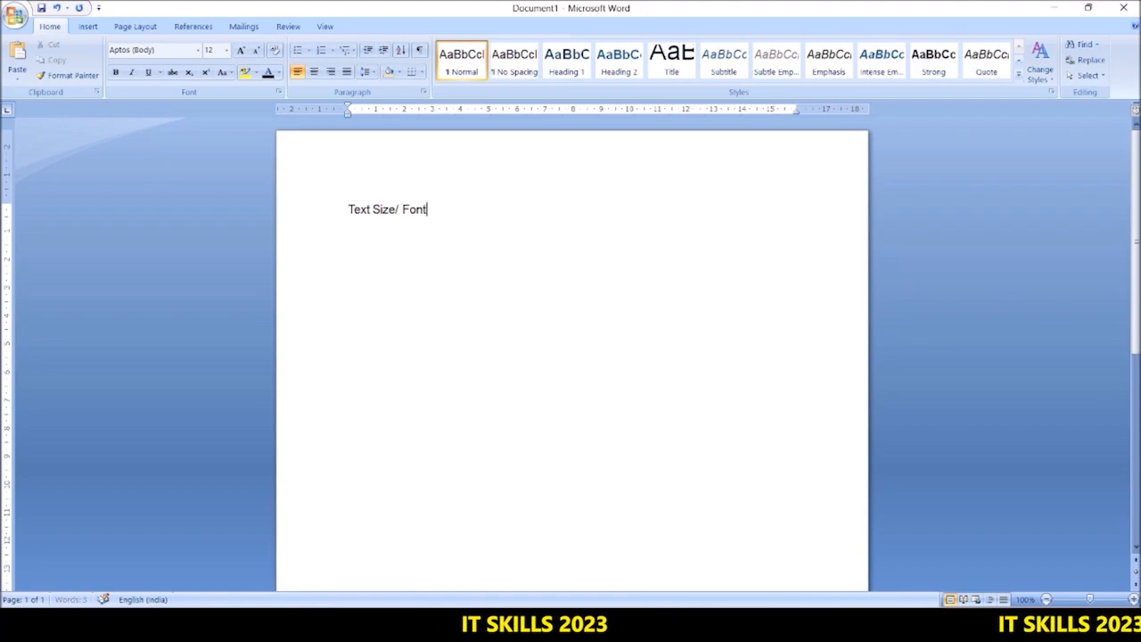
text( Size)
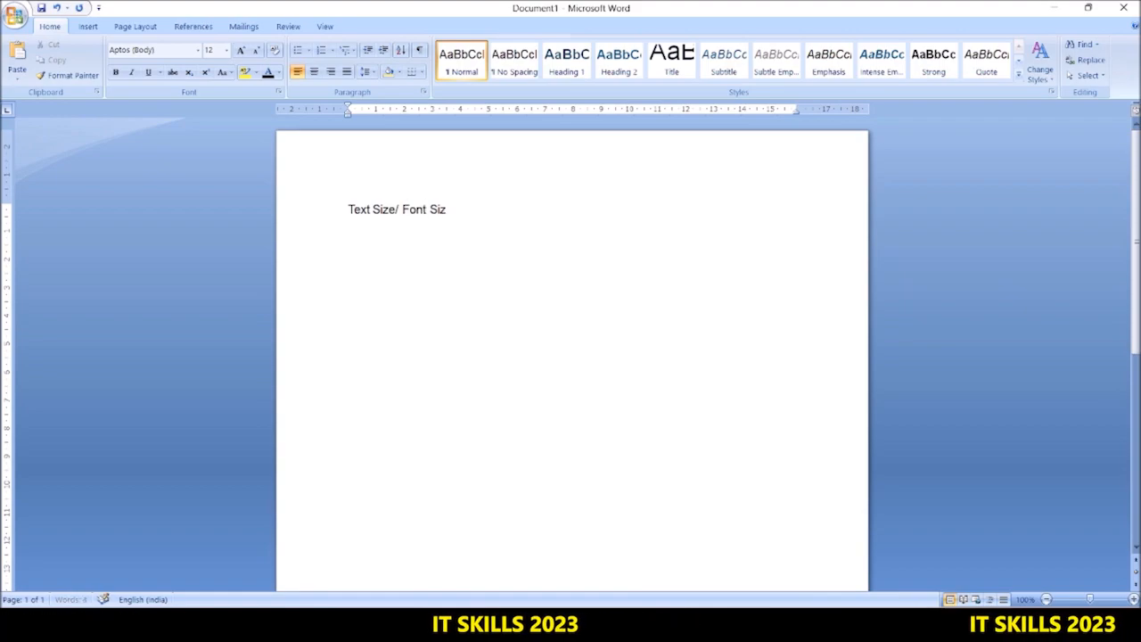
key(Return)
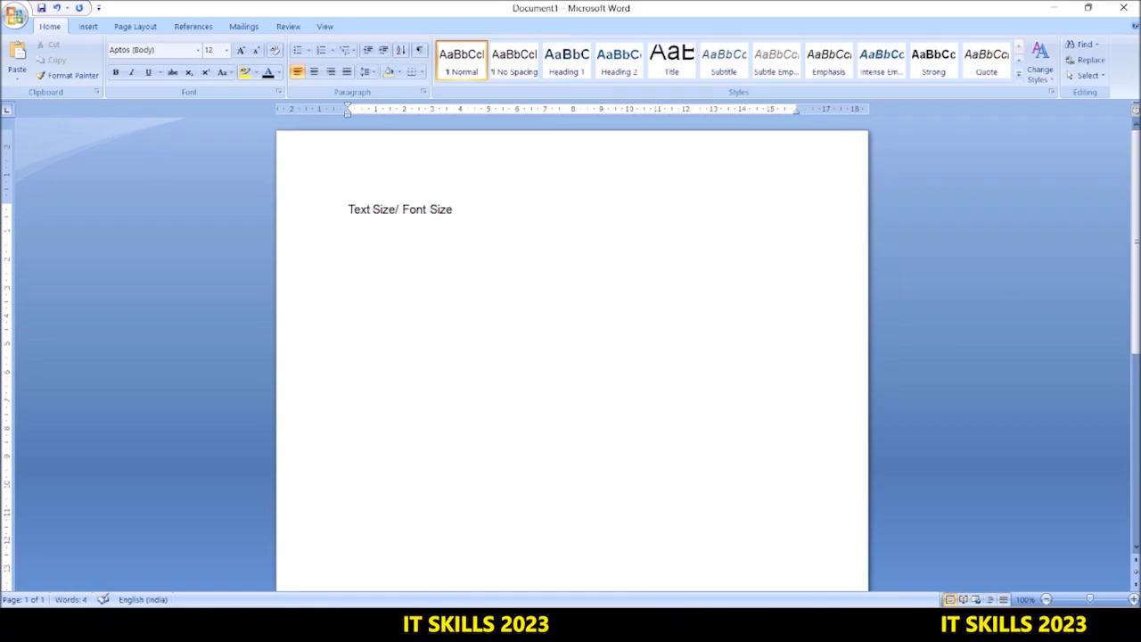
Add the lines "Font", "Font Style" and "Font Color" below the first line.
text(Fon)
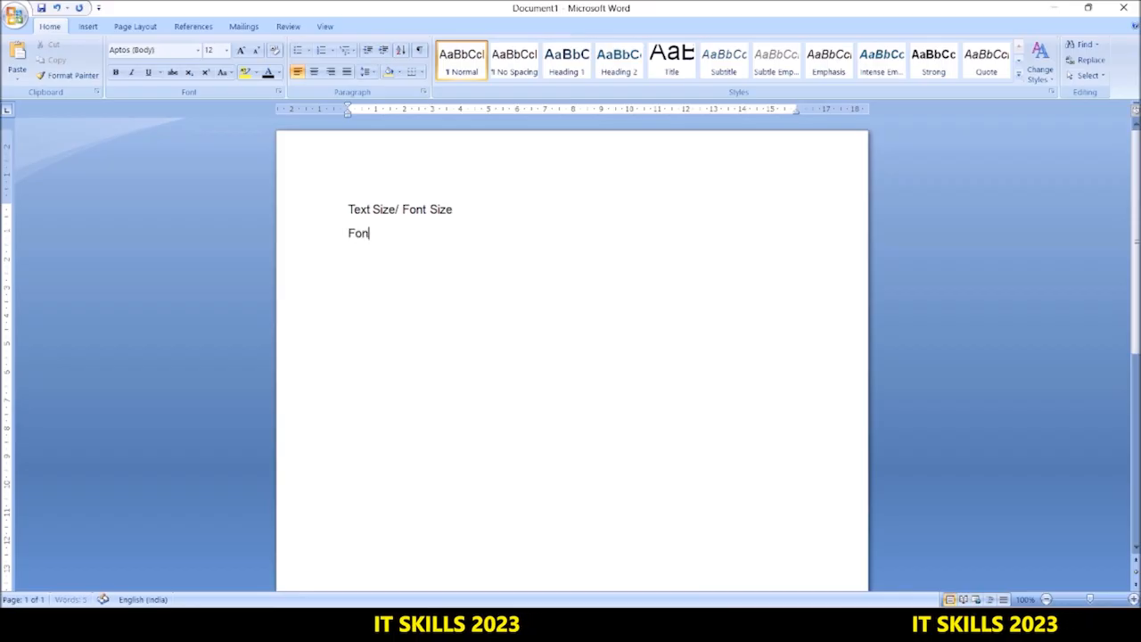
text(t )
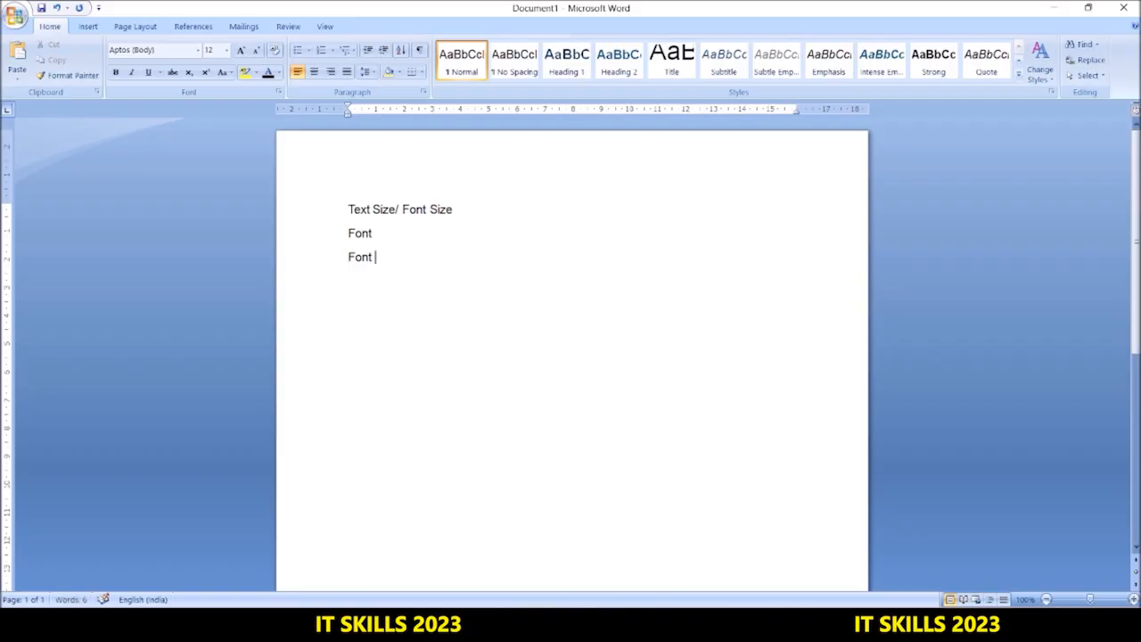
text(Font Style )
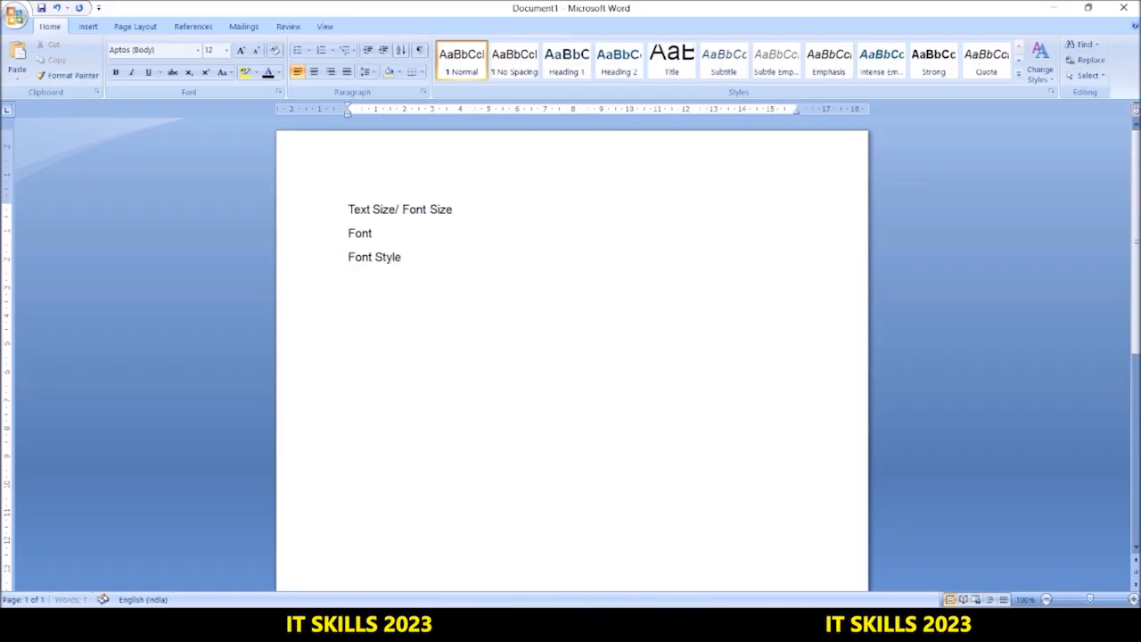
text(F)
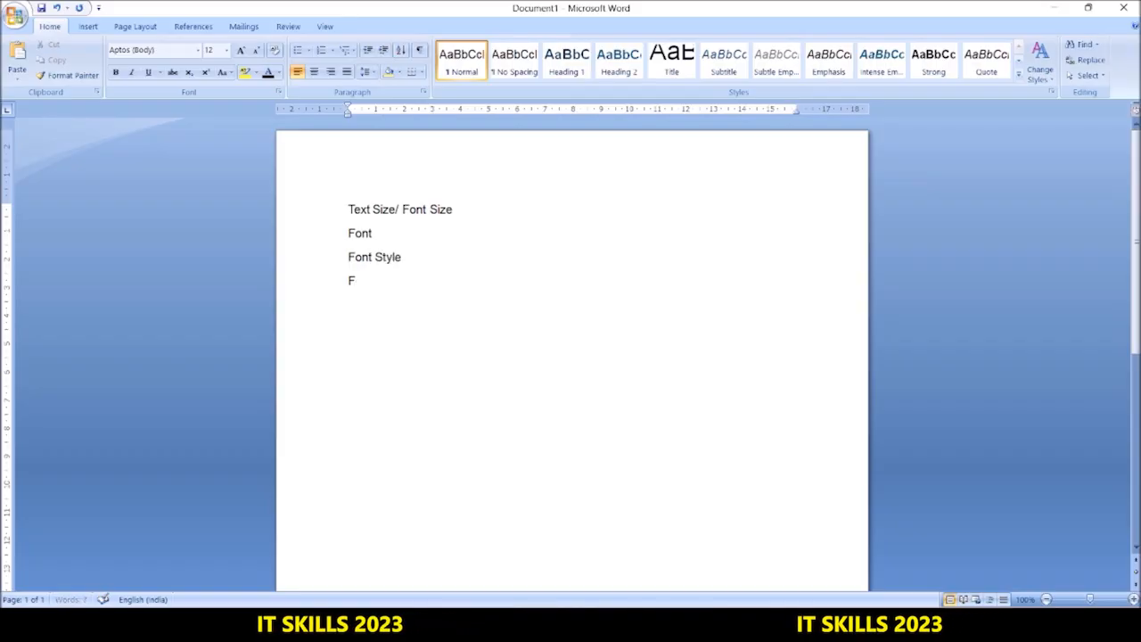
text(ont Color)
key(Return)
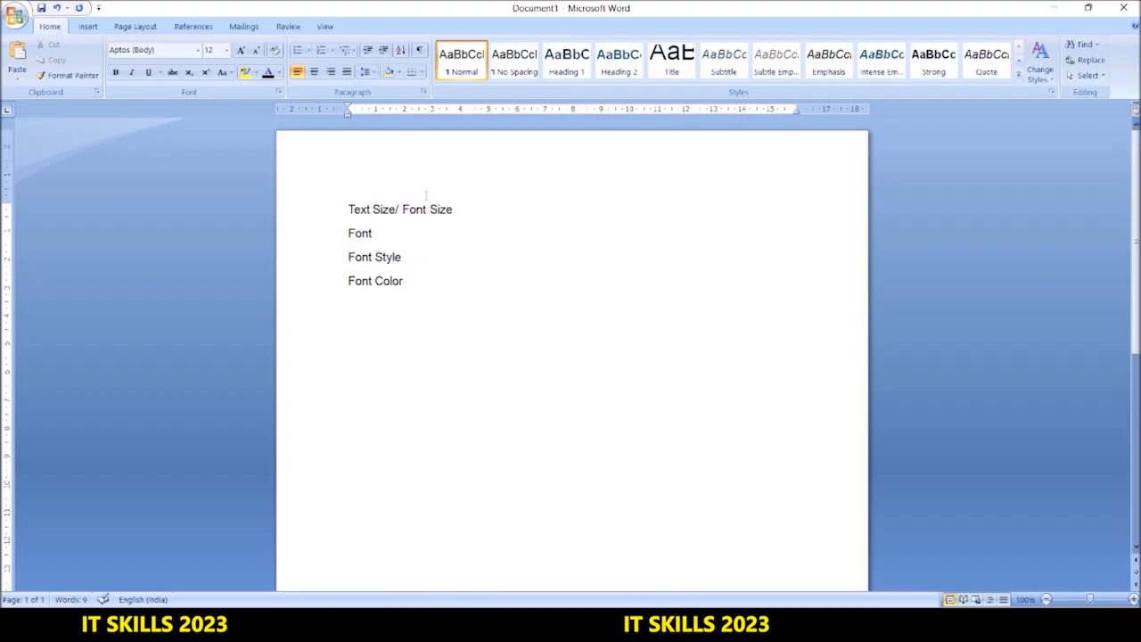
Add the line "Font Highlight Color" below "Font Color".
text(Font)
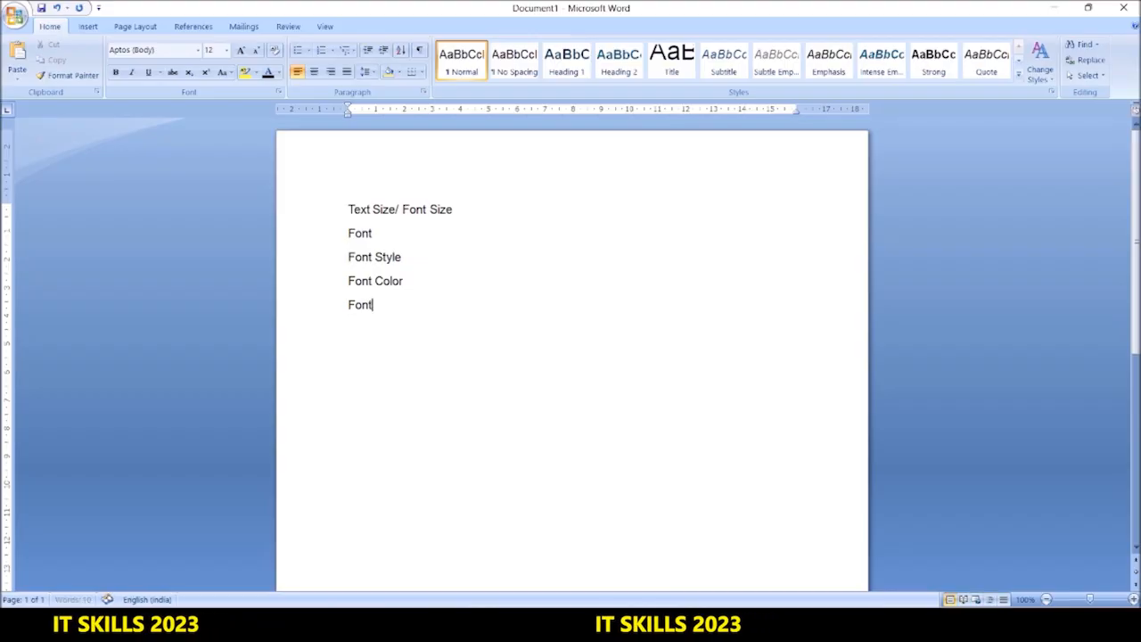
text( Hig)
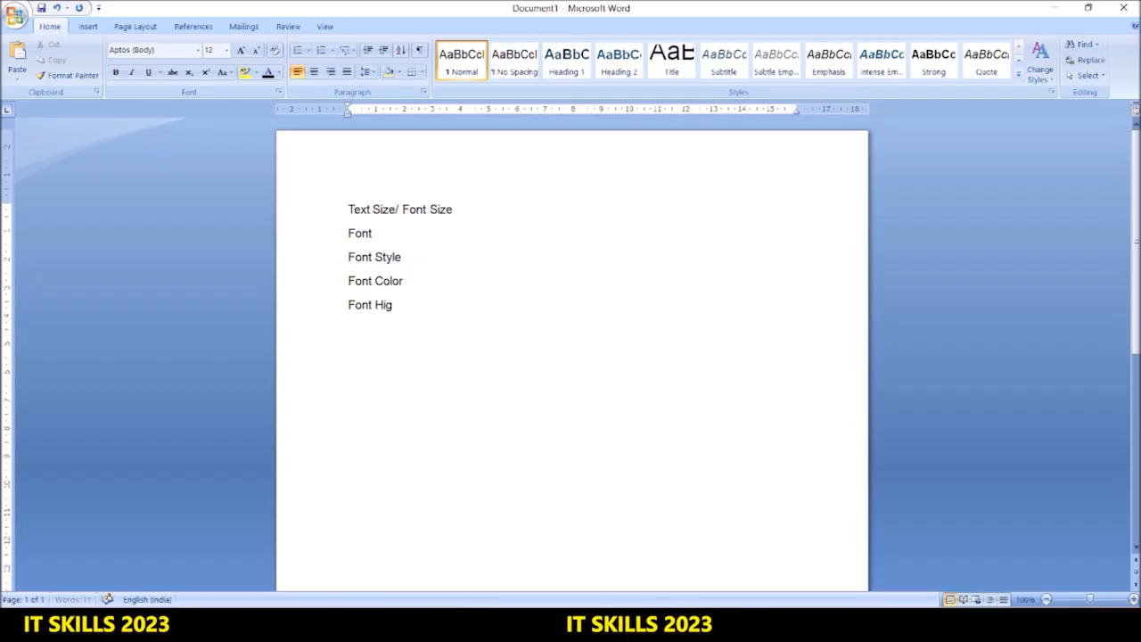
text(hlight )
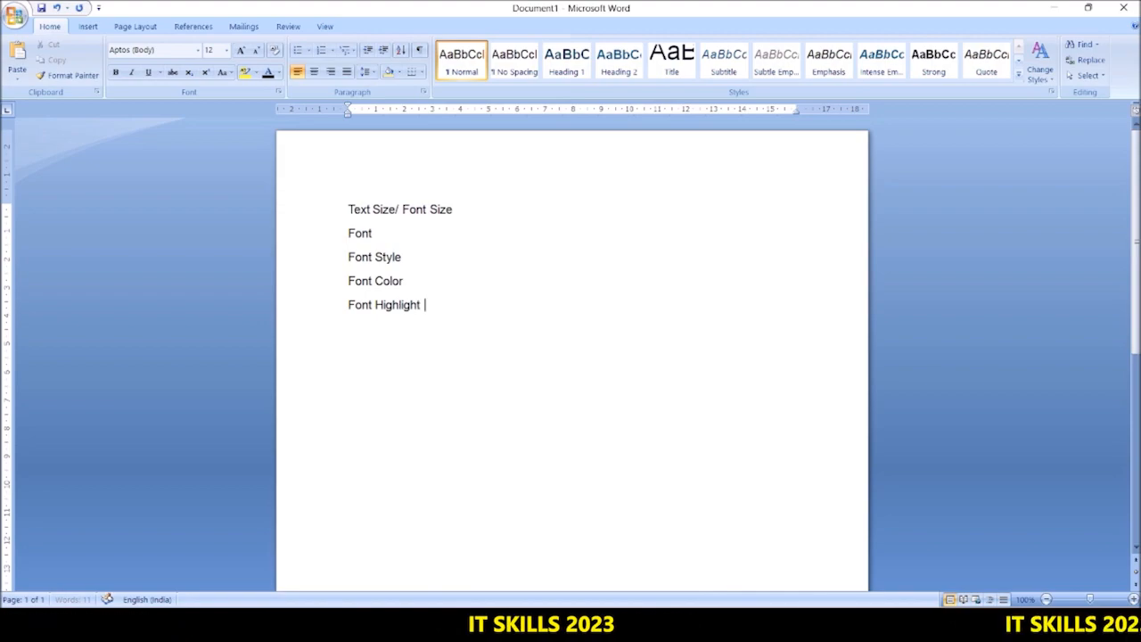
text(Color)
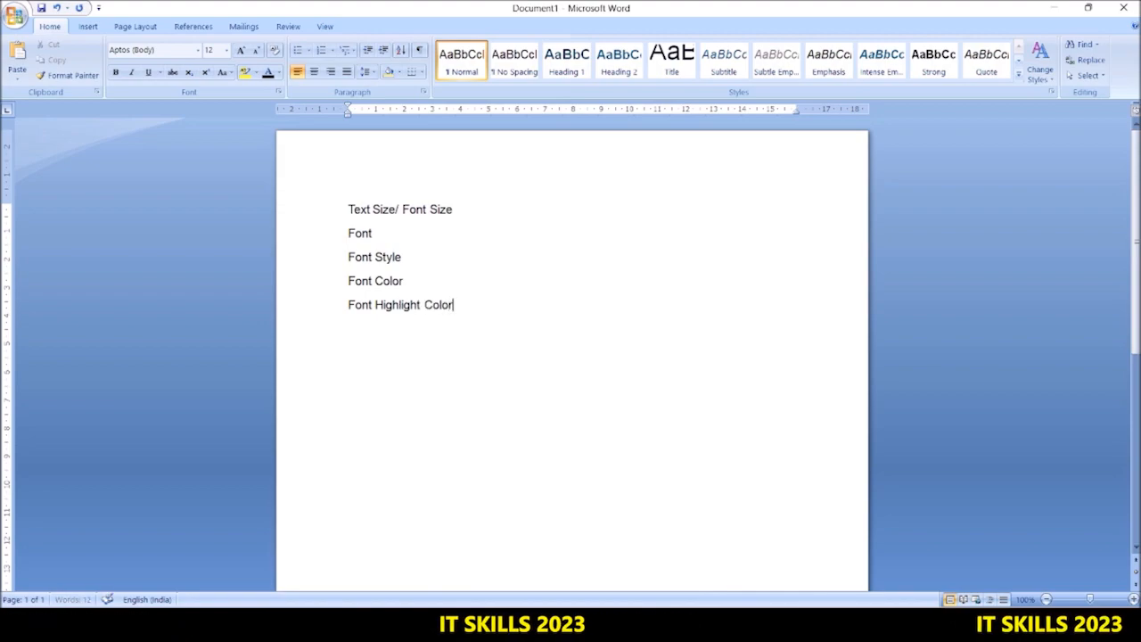
key(Return)
Add the line "Case" below "Font Highlight Color".
text(Fo)
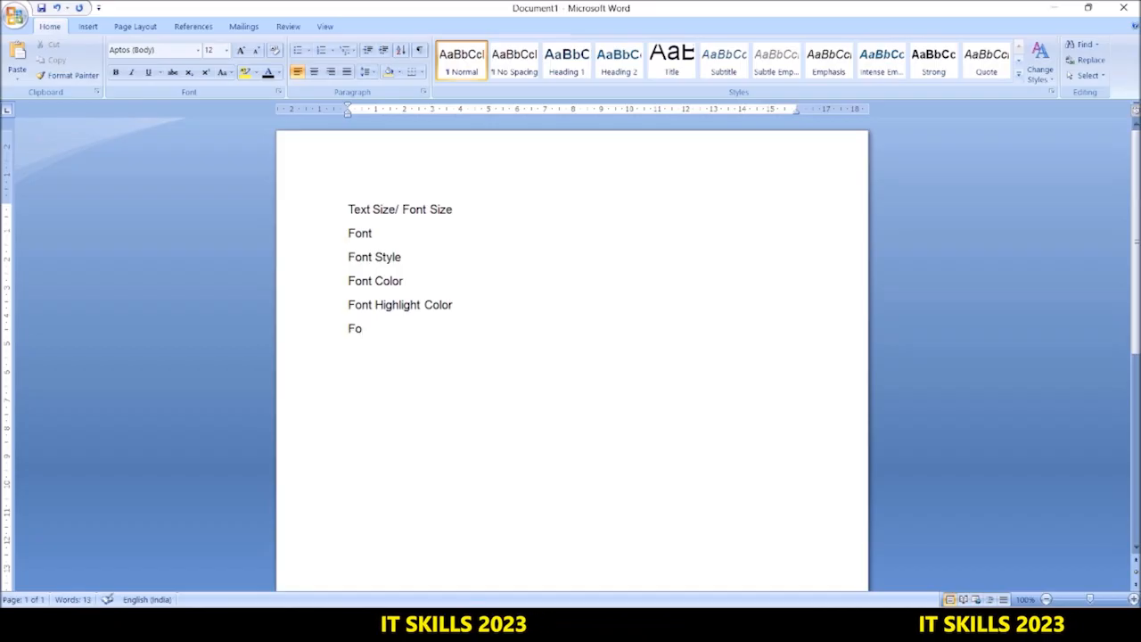
key(BackSpace)
key(BackSpace)
text(Case)
key(Return)
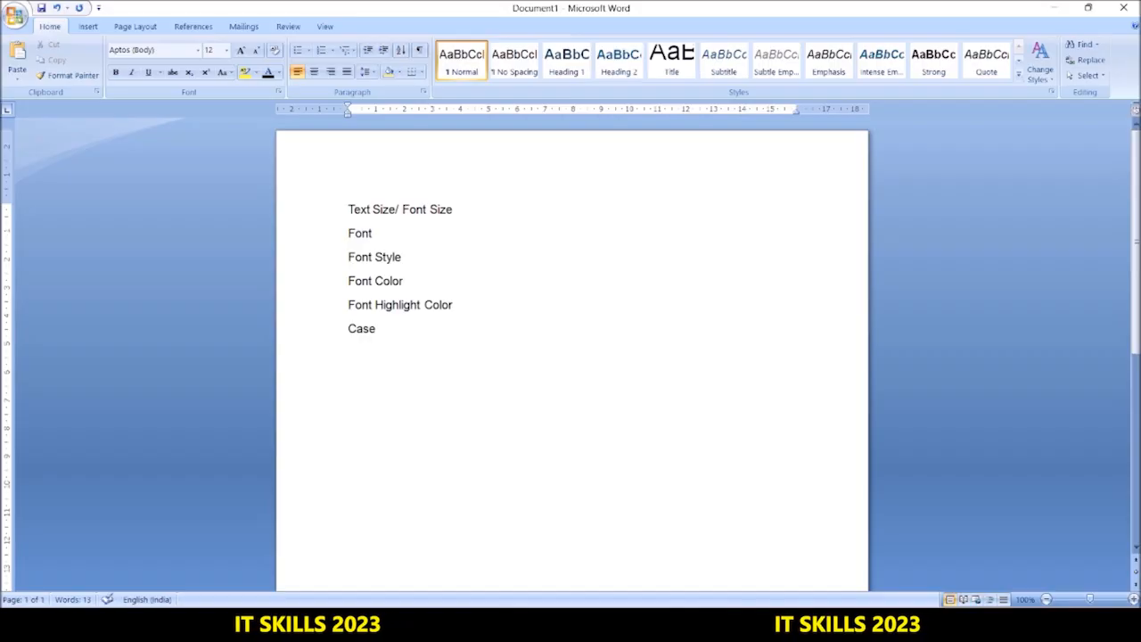
Add the lines "Superscript" and "Subscript" at the end of the list, followed by a new empty line.
text(Super)
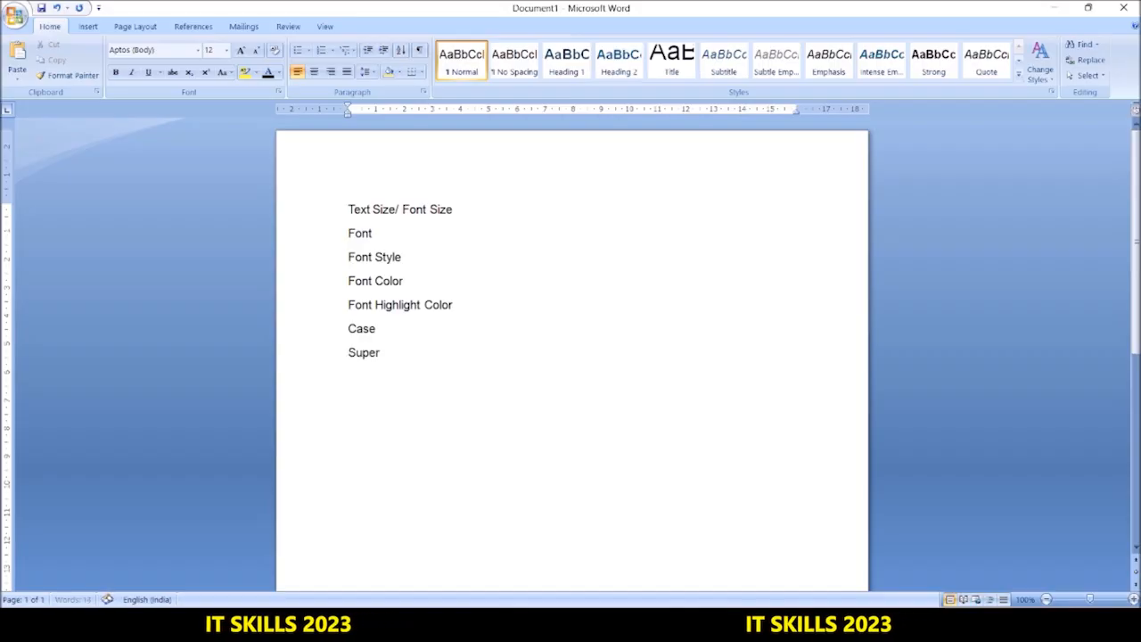
text(script)
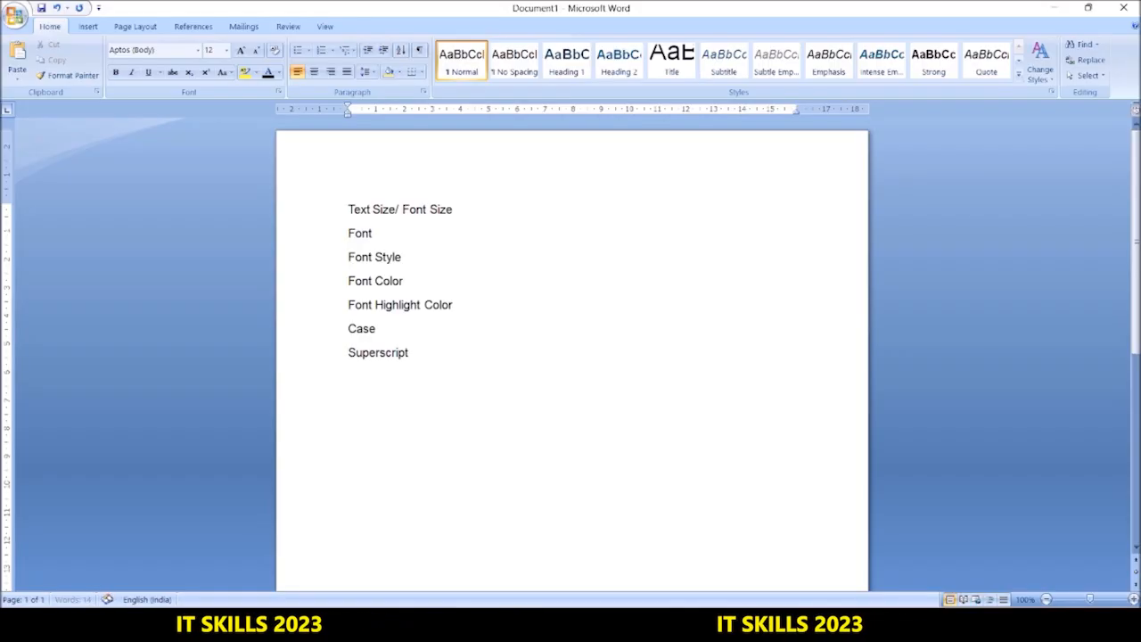
key(Return)
text(Subscript)
key(Return)
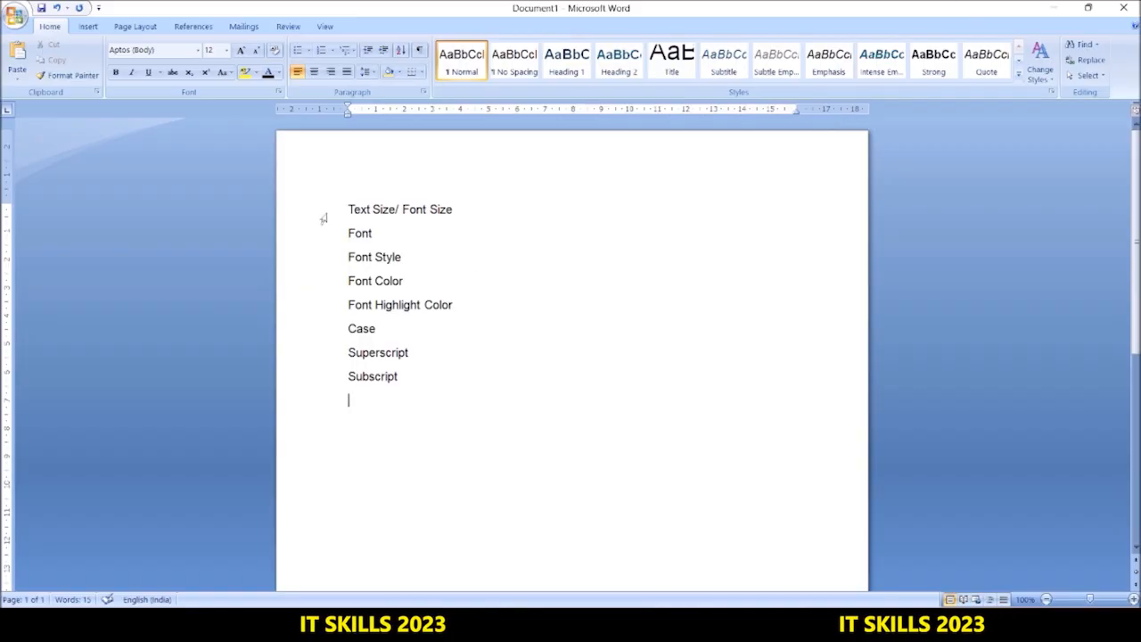
Set the font size of the first line, "Text Size/ Font Size", to 28.
drag(349, 209, 458, 210)
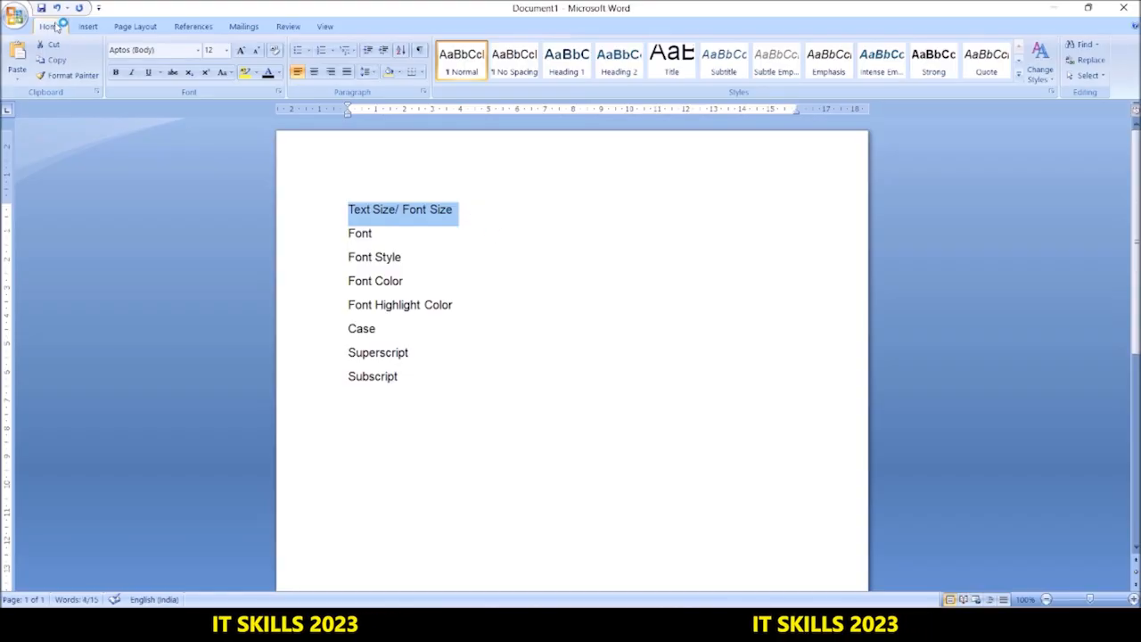
click(226, 51)
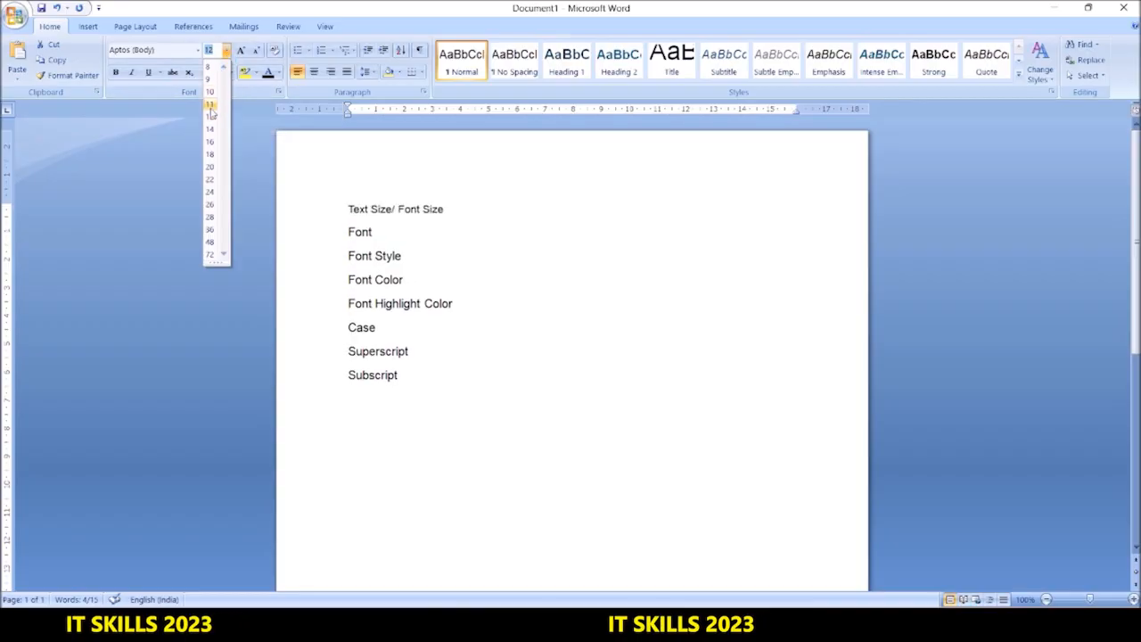
click(209, 218)
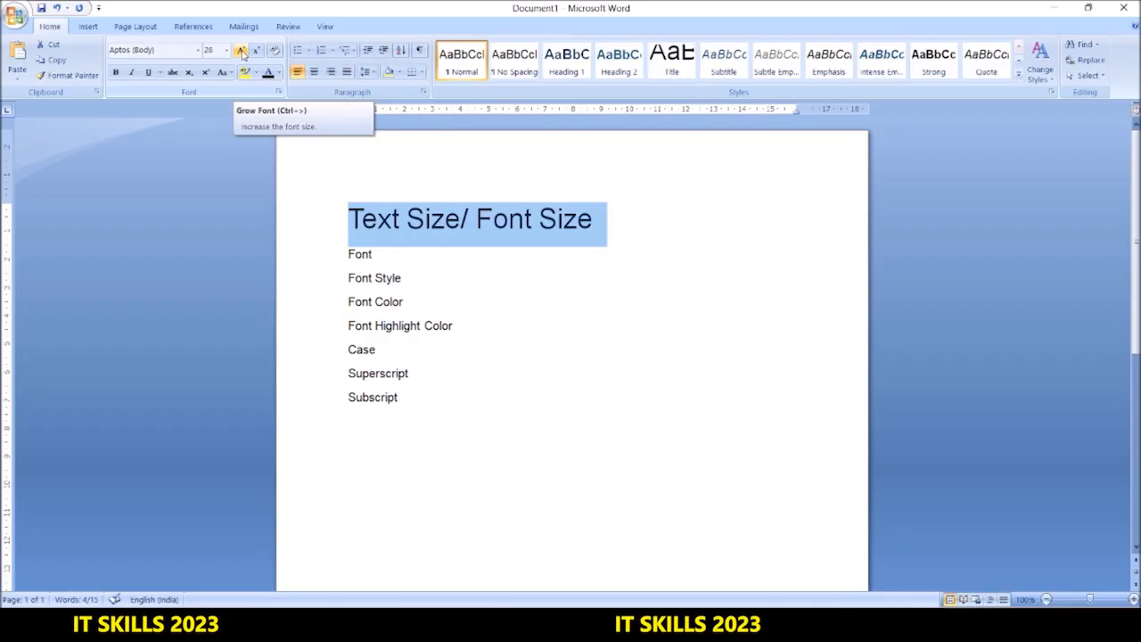
Enlarge the first line's text step by step to size 37 with Grow Font.
click(241, 52)
click(241, 52)
click(240, 52)
click(240, 51)
click(241, 51)
click(241, 51)
click(241, 52)
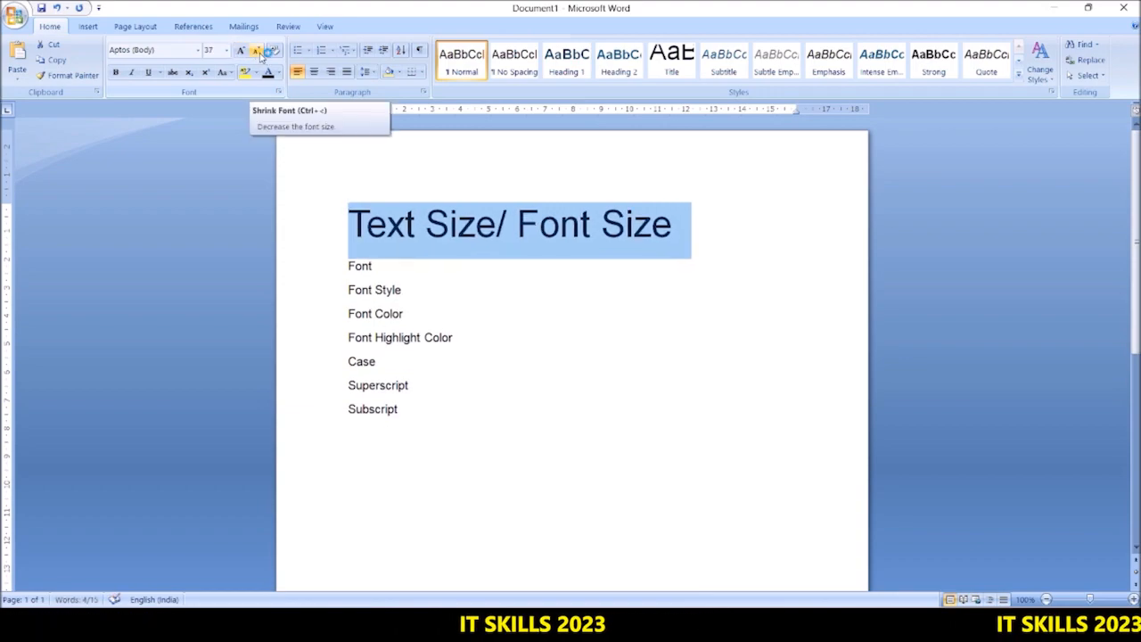
Reduce the first line's text step by step to size 27 with Shrink Font.
click(257, 51)
click(256, 52)
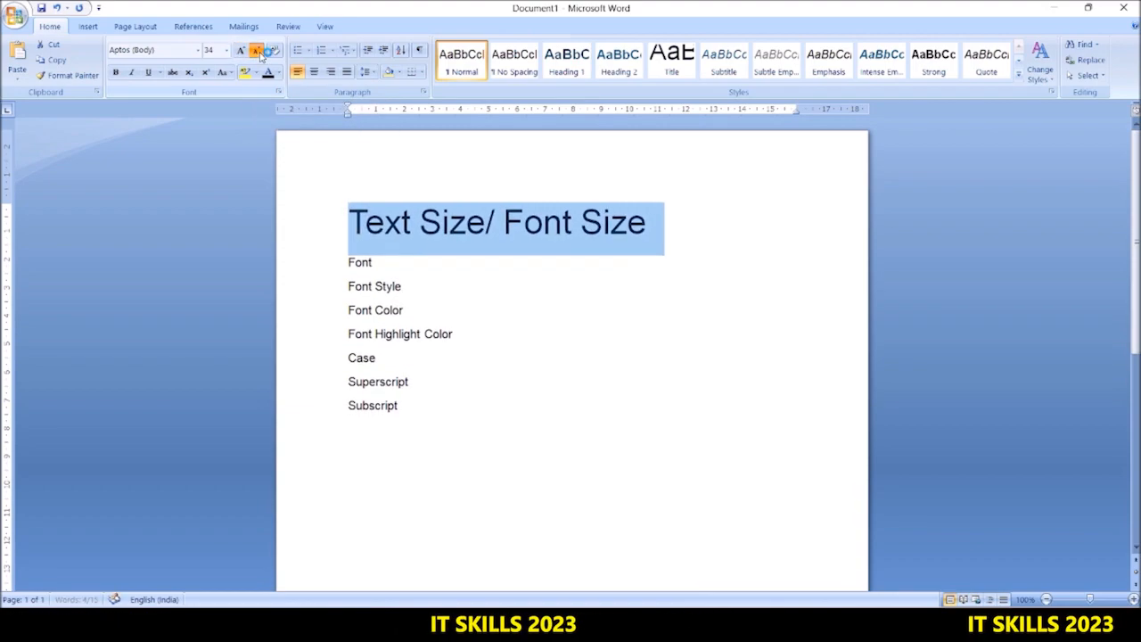
click(257, 51)
click(256, 52)
click(257, 52)
click(257, 51)
click(257, 51)
click(257, 52)
click(256, 51)
click(257, 52)
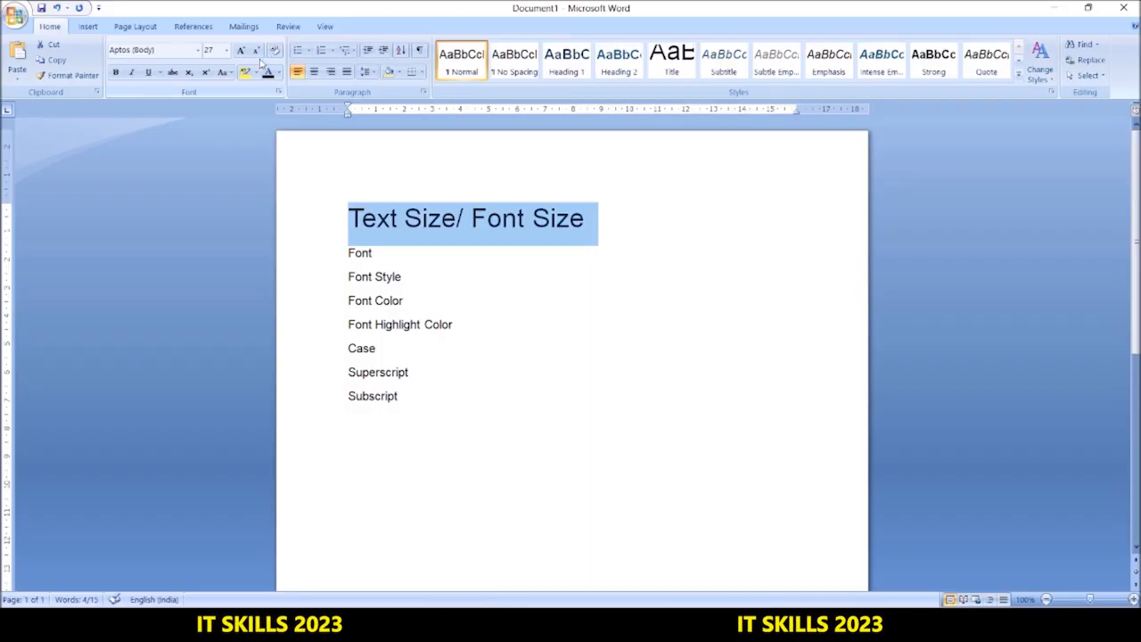
Change the font of the first line, "Text Size/ Font Size", to Castellar.
click(198, 51)
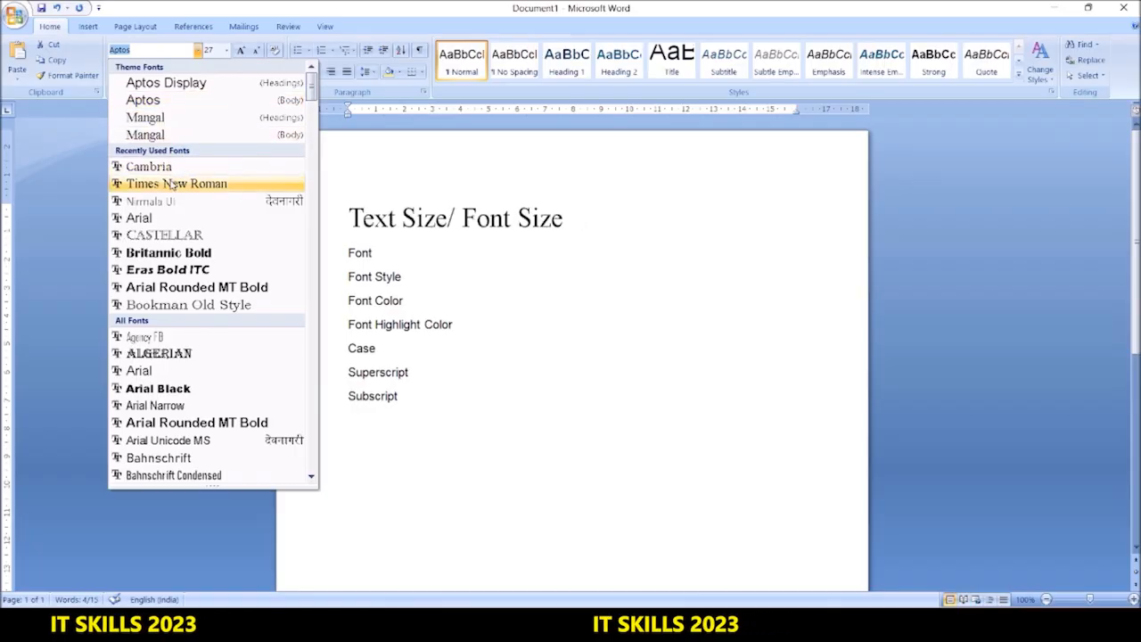
click(198, 236)
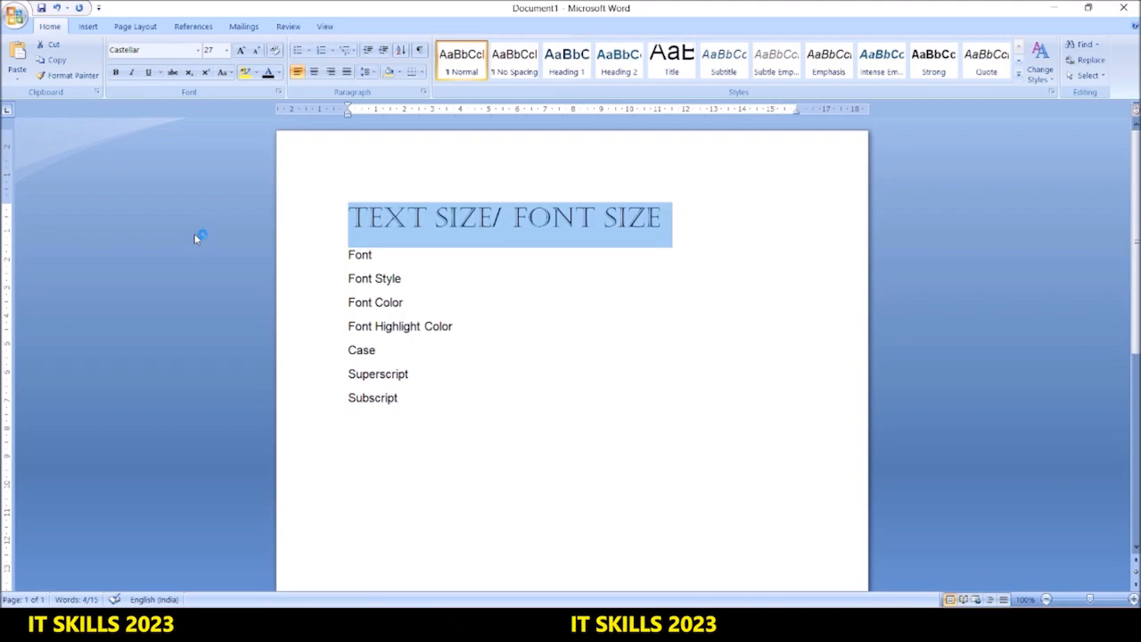
Try bold and italic in turn on the first line, switching each one off again.
click(116, 73)
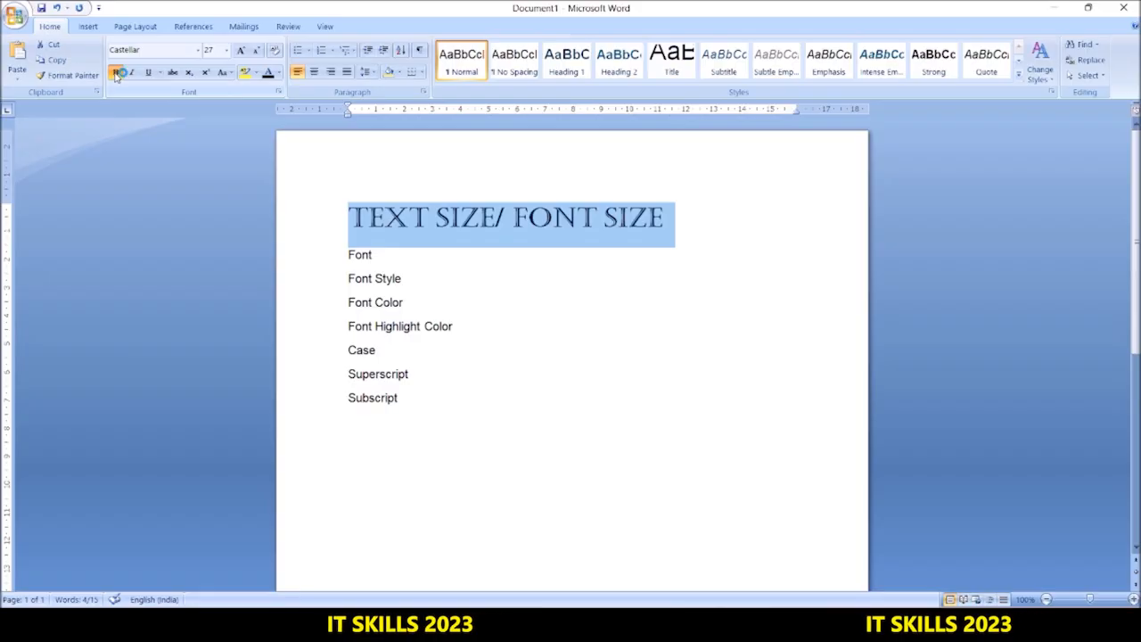
click(116, 73)
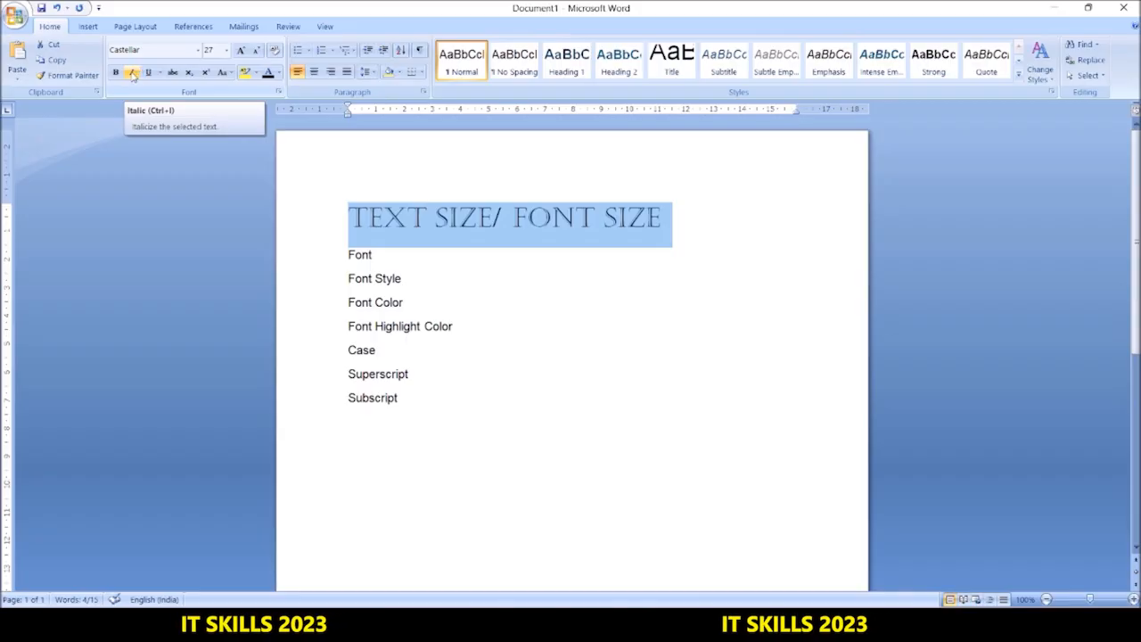
click(132, 73)
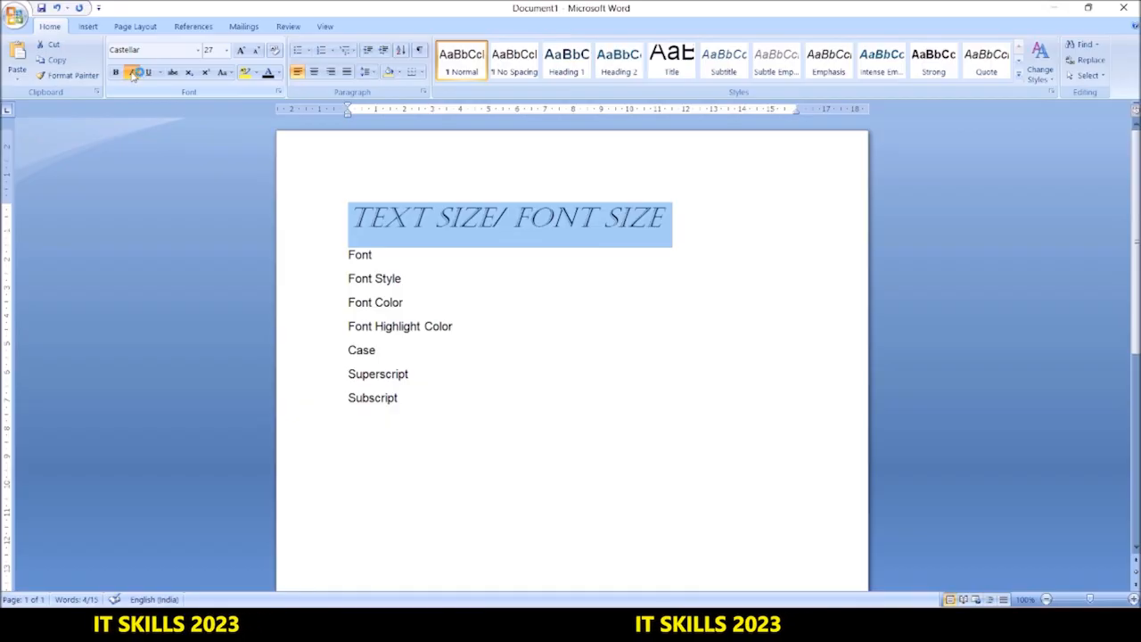
click(132, 73)
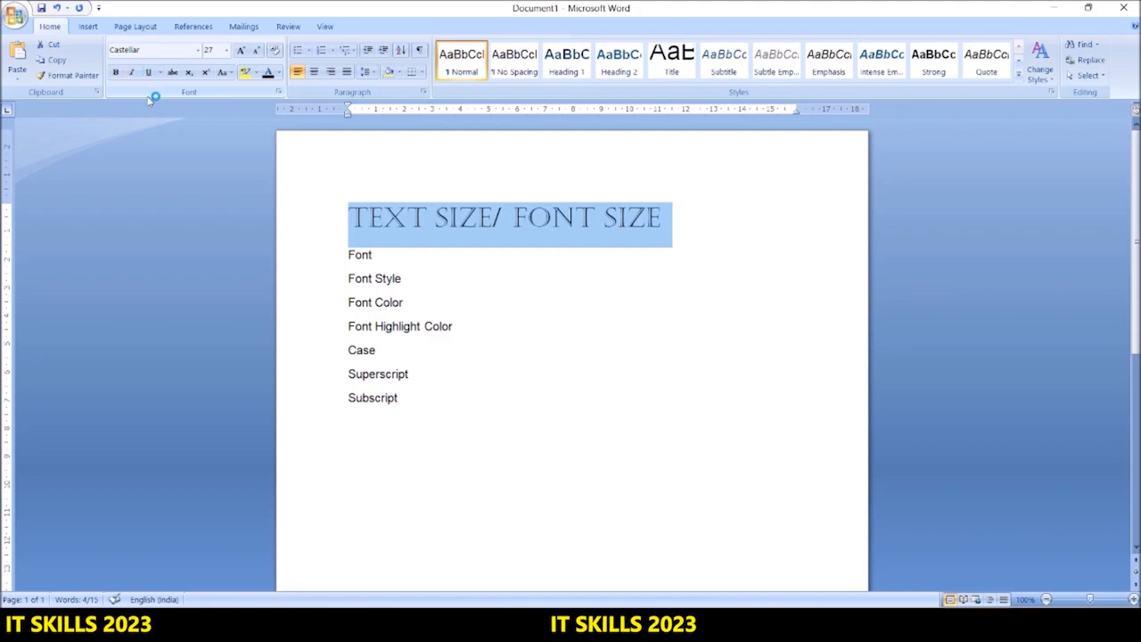
Try a wavy green underline on the first line, then remove the underline again.
click(150, 73)
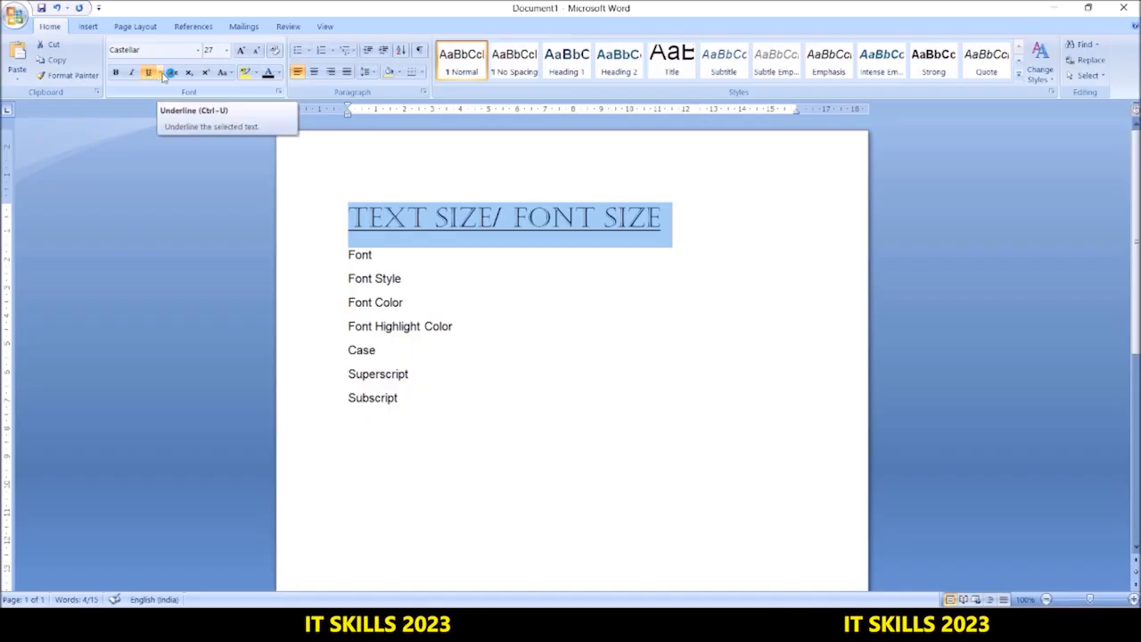
click(161, 73)
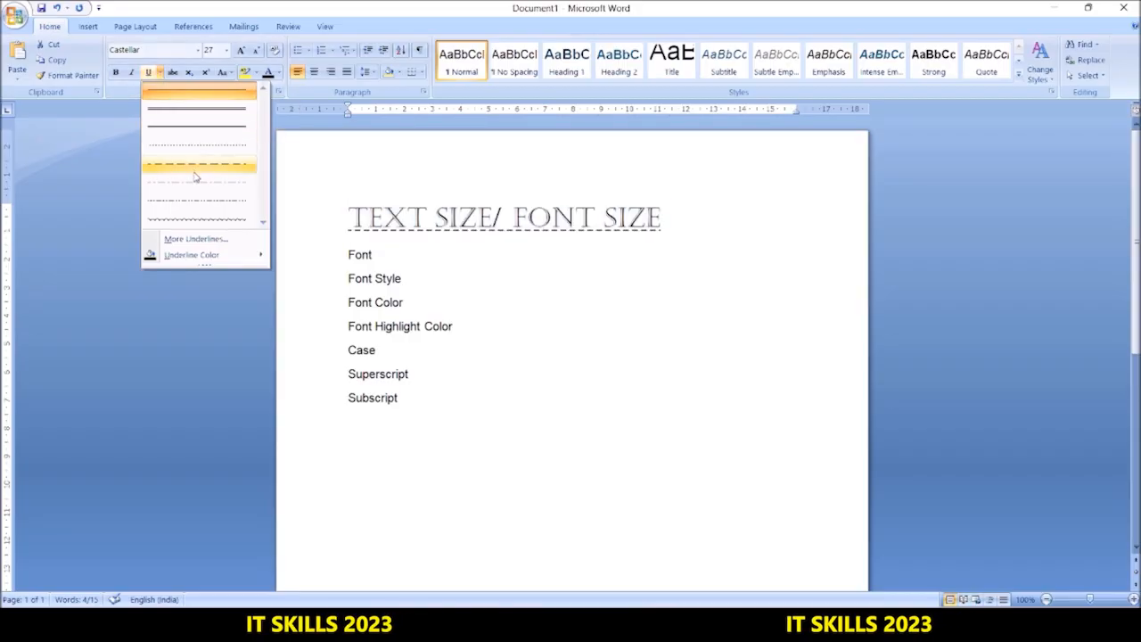
click(203, 218)
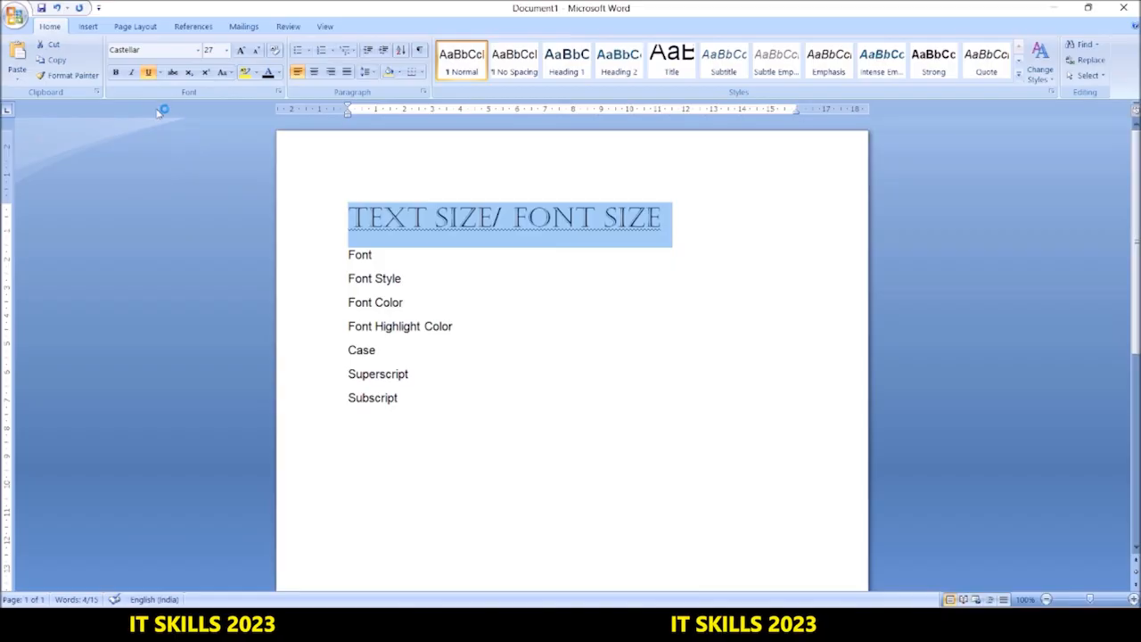
click(160, 72)
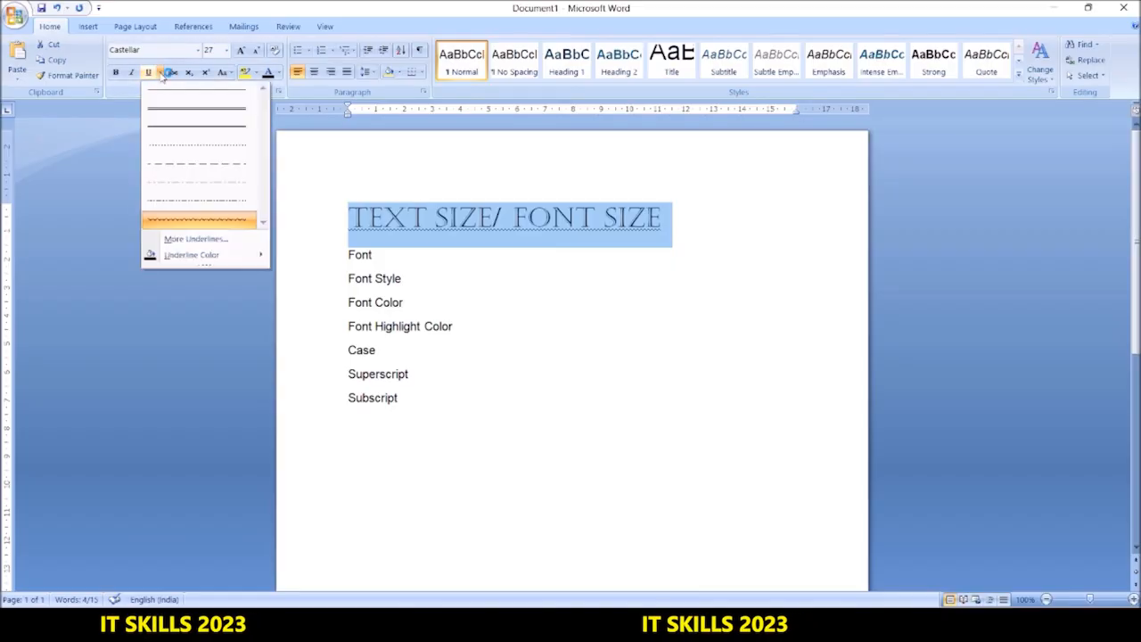
mouse_move(203, 255)
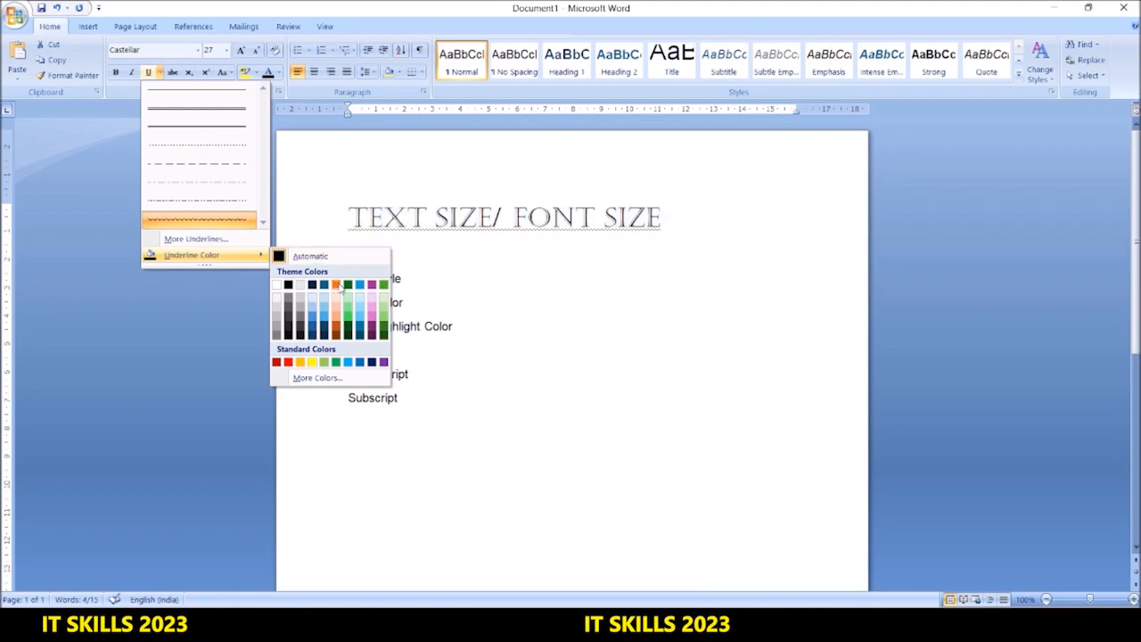
click(384, 320)
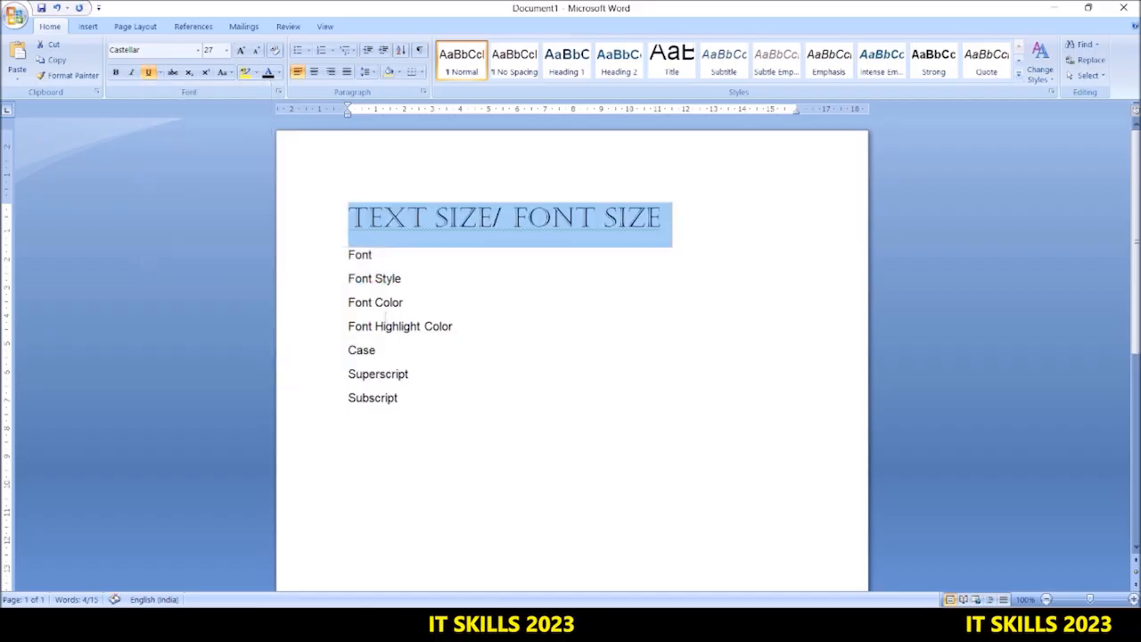
click(161, 72)
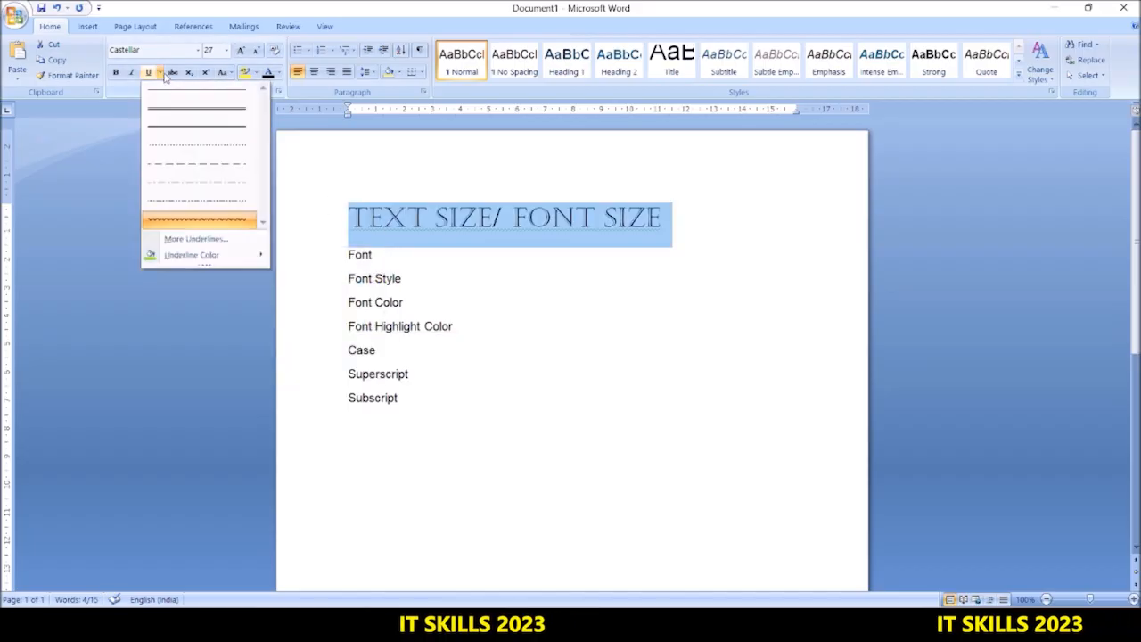
click(169, 110)
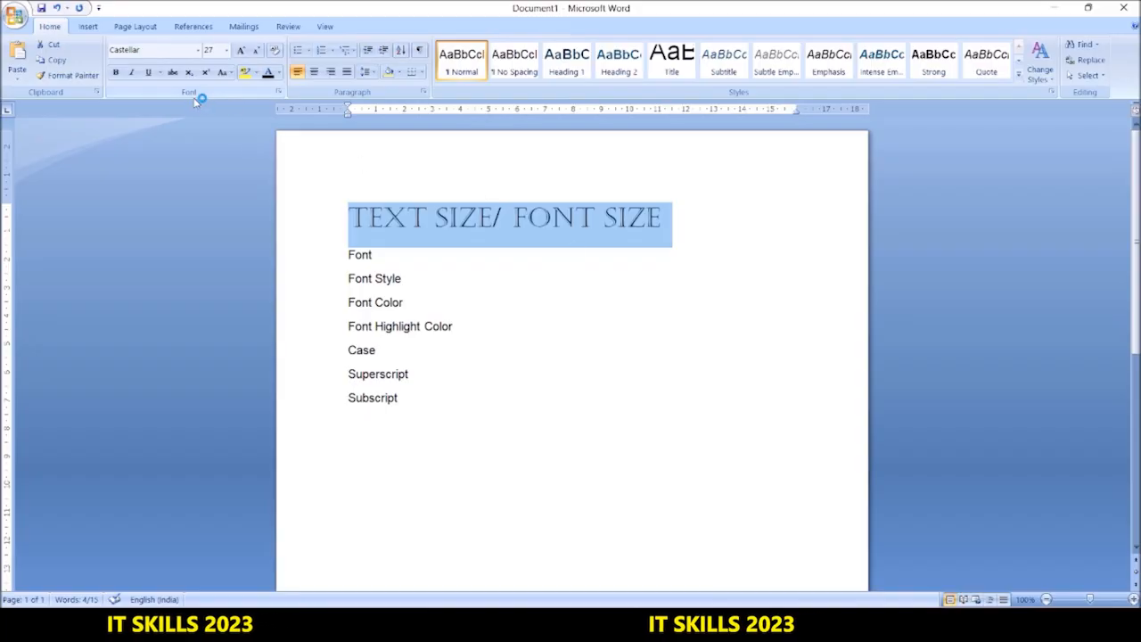
Try a red font color on the first line, then set it back to Automatic.
click(279, 74)
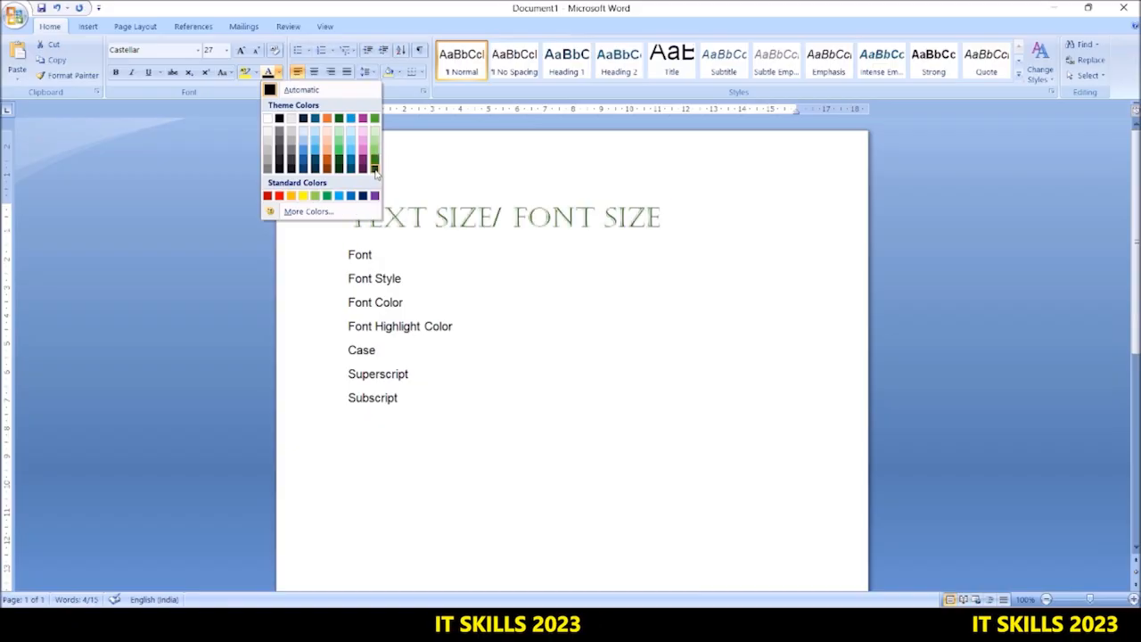
click(279, 196)
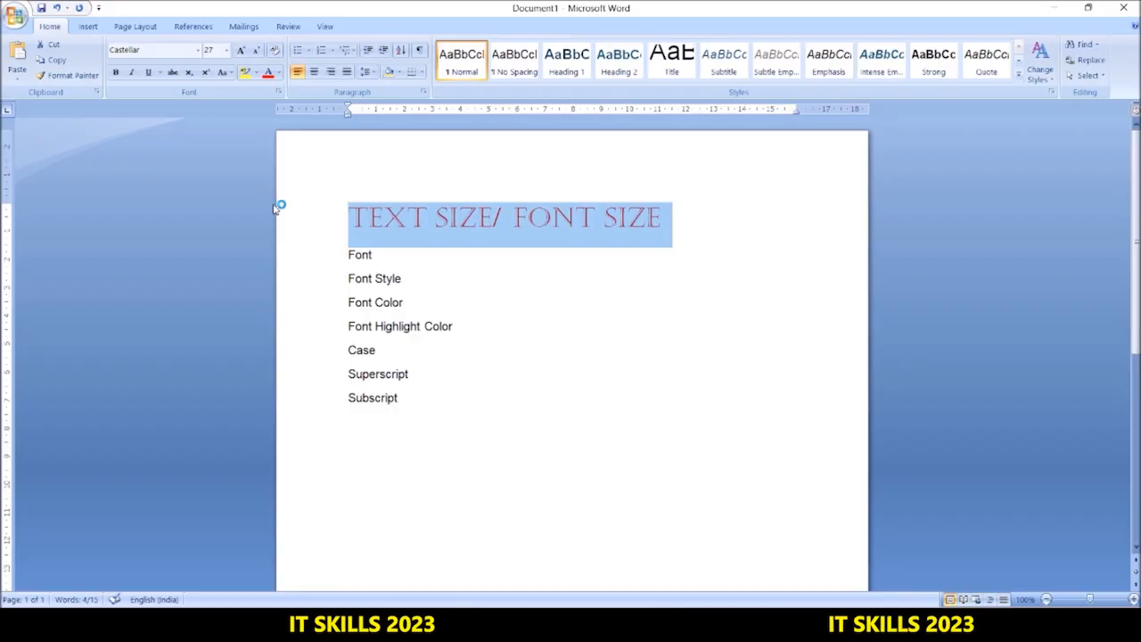
click(278, 73)
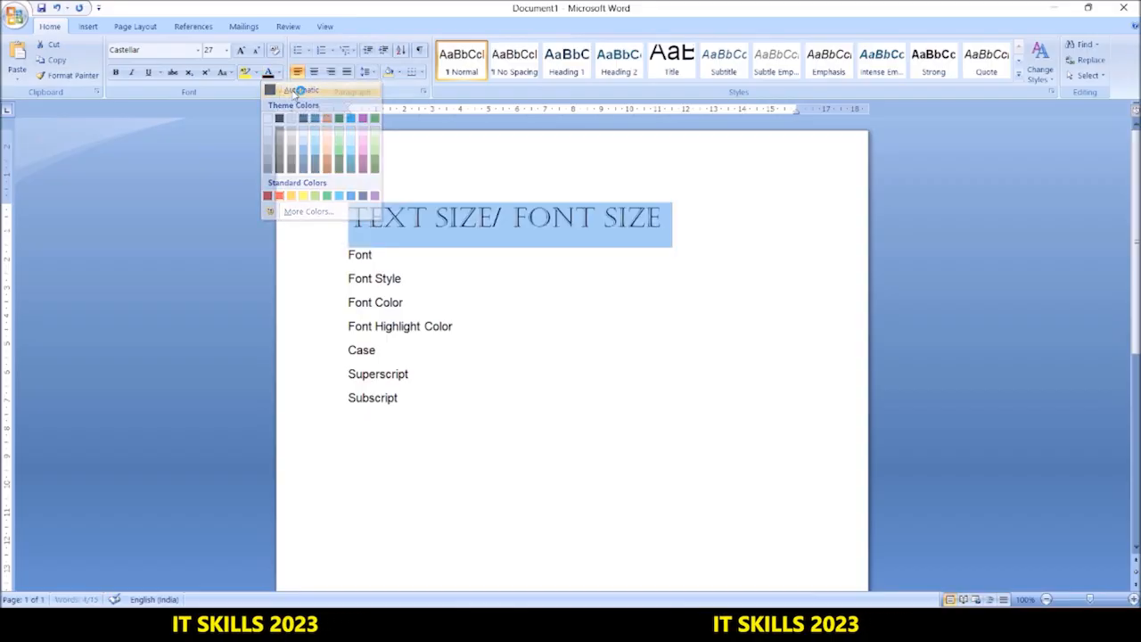
click(552, 211)
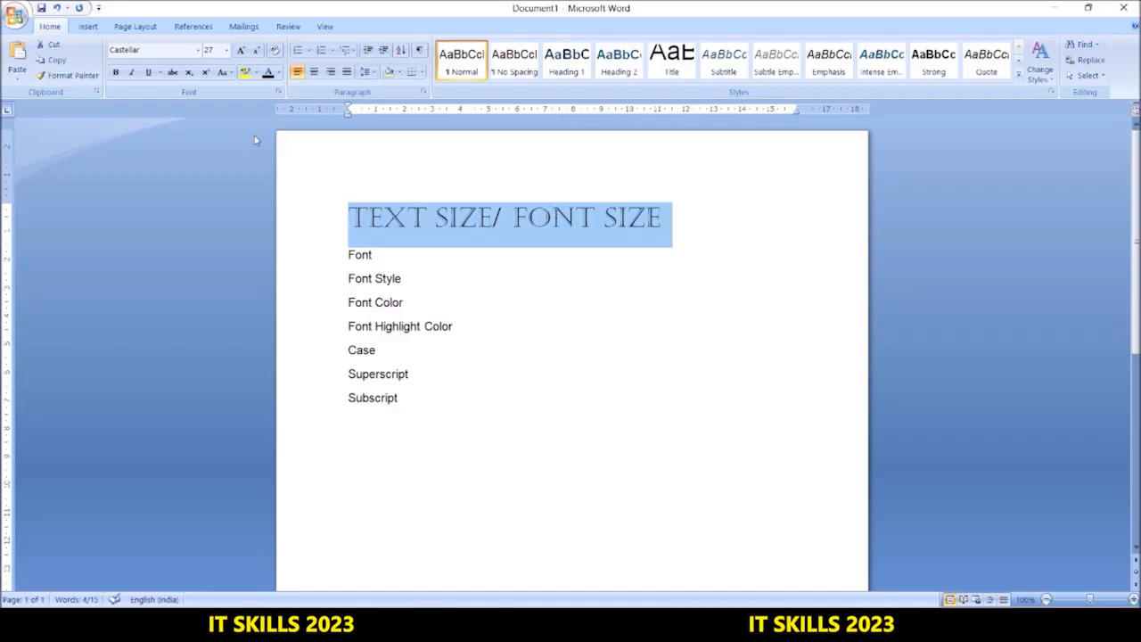
Try a yellow text highlight on the first line, then clear it with No Color.
click(254, 74)
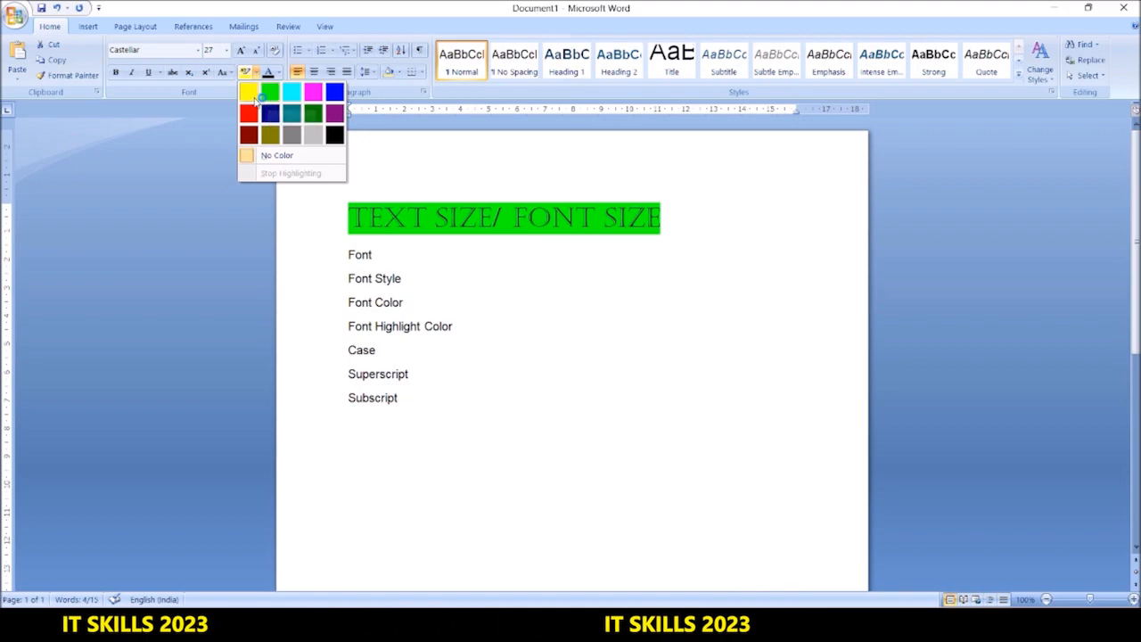
click(248, 94)
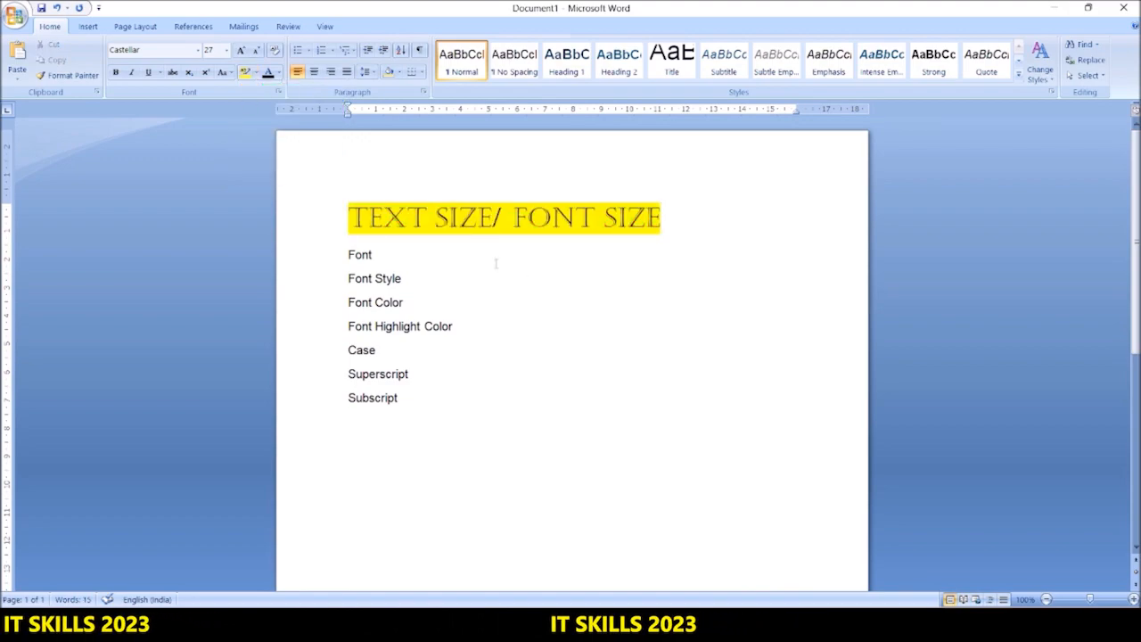
drag(348, 219, 672, 223)
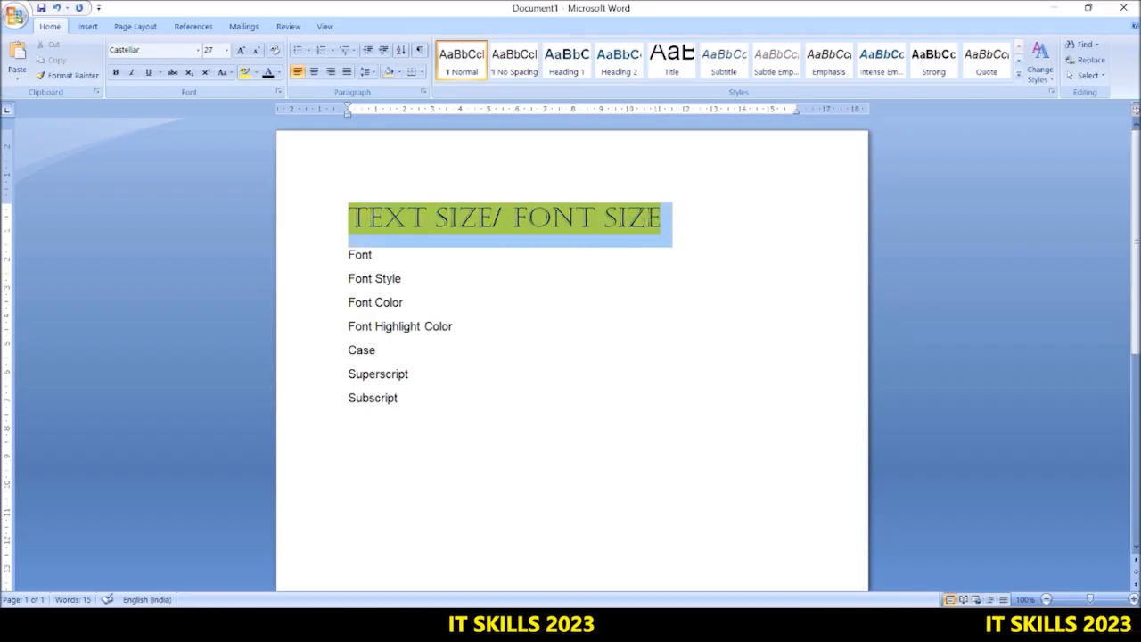
click(255, 73)
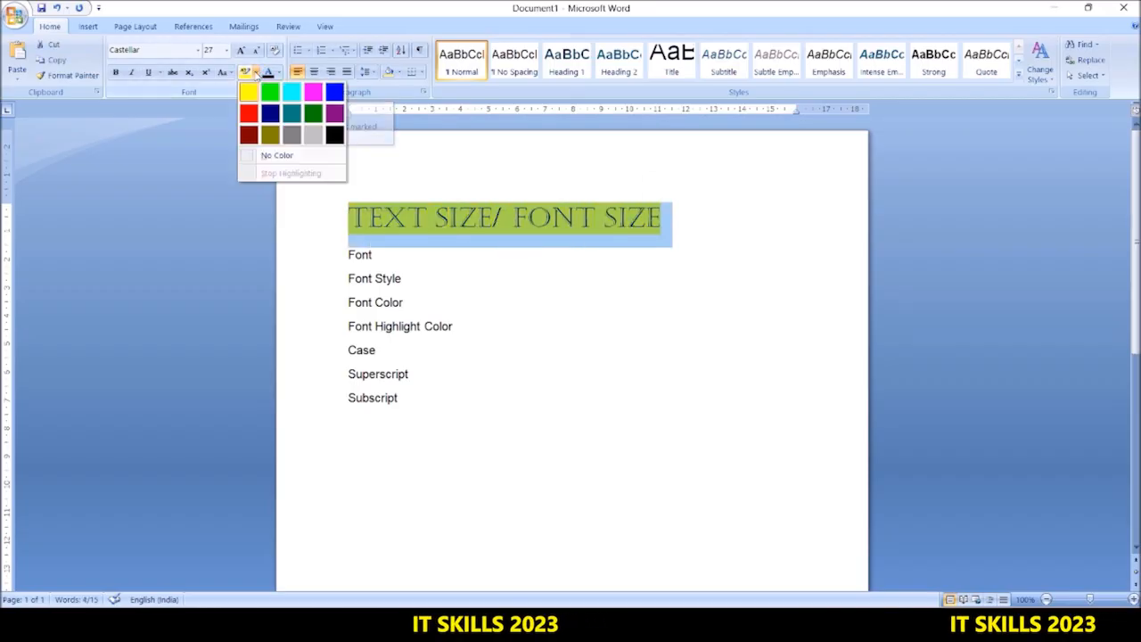
click(285, 157)
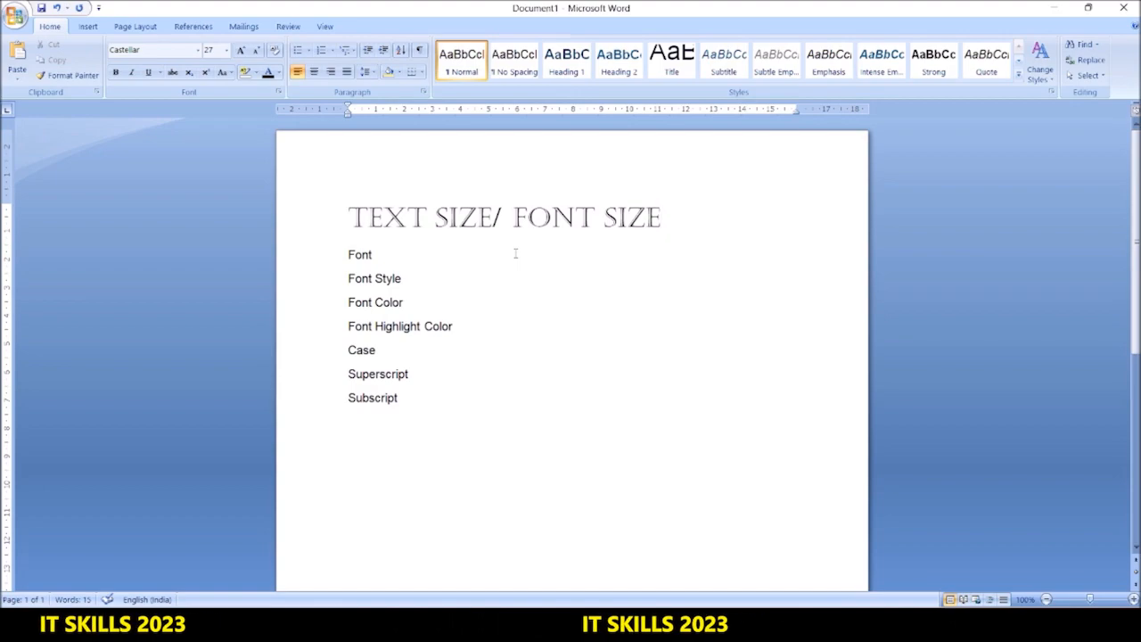
drag(348, 221, 670, 221)
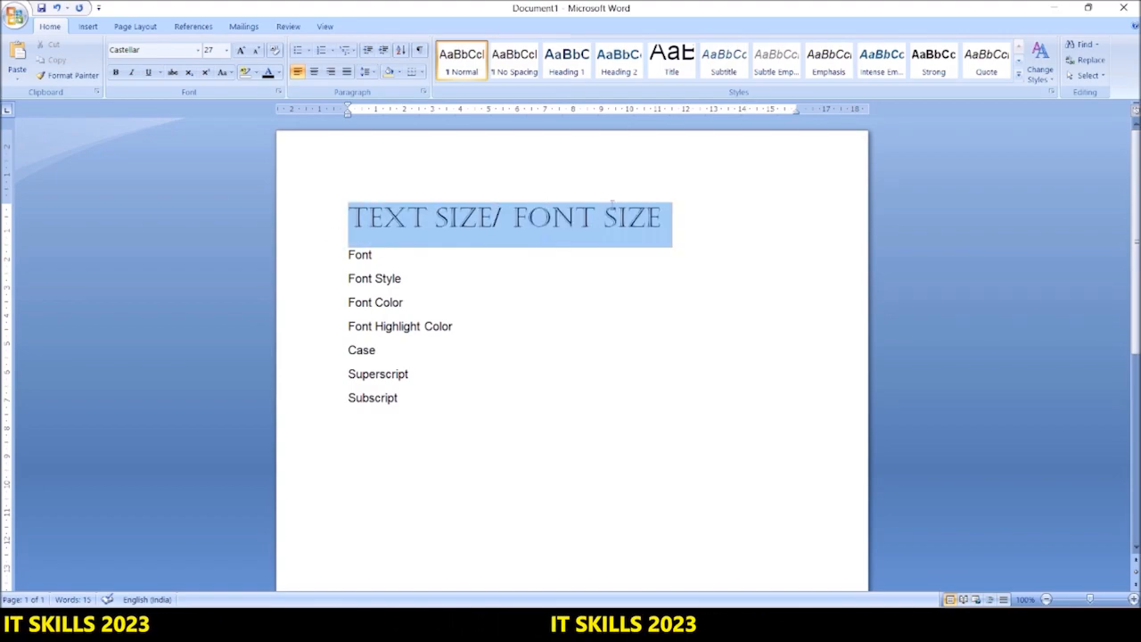
click(233, 75)
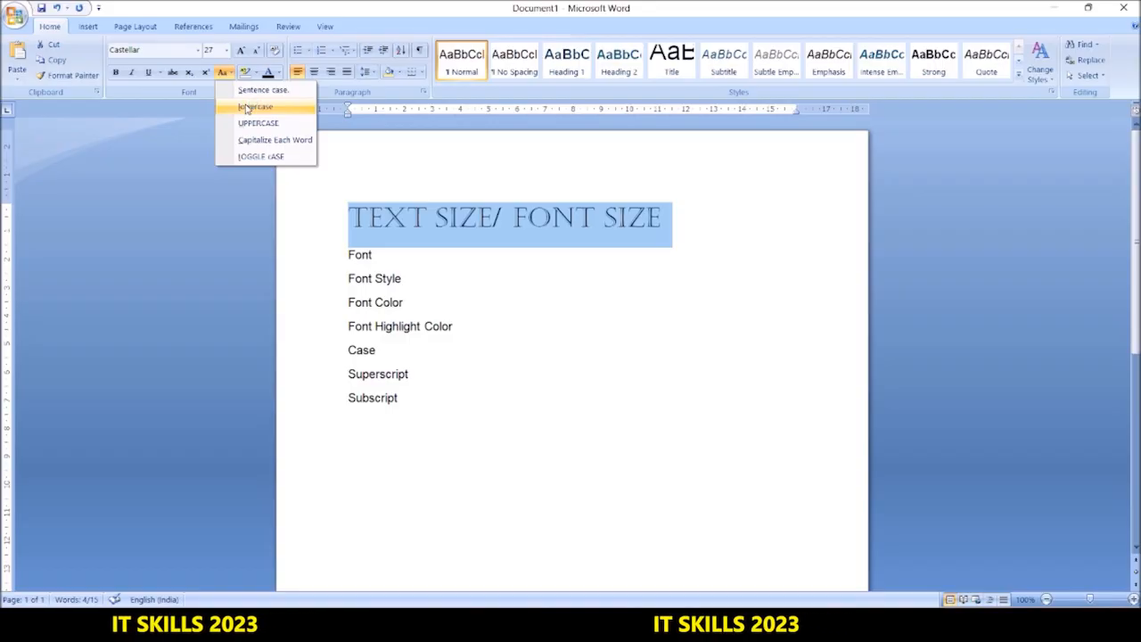
key(Escape)
click(331, 267)
Select all eight lines and change their case to Sentence case, then to lowercase.
drag(350, 223, 412, 422)
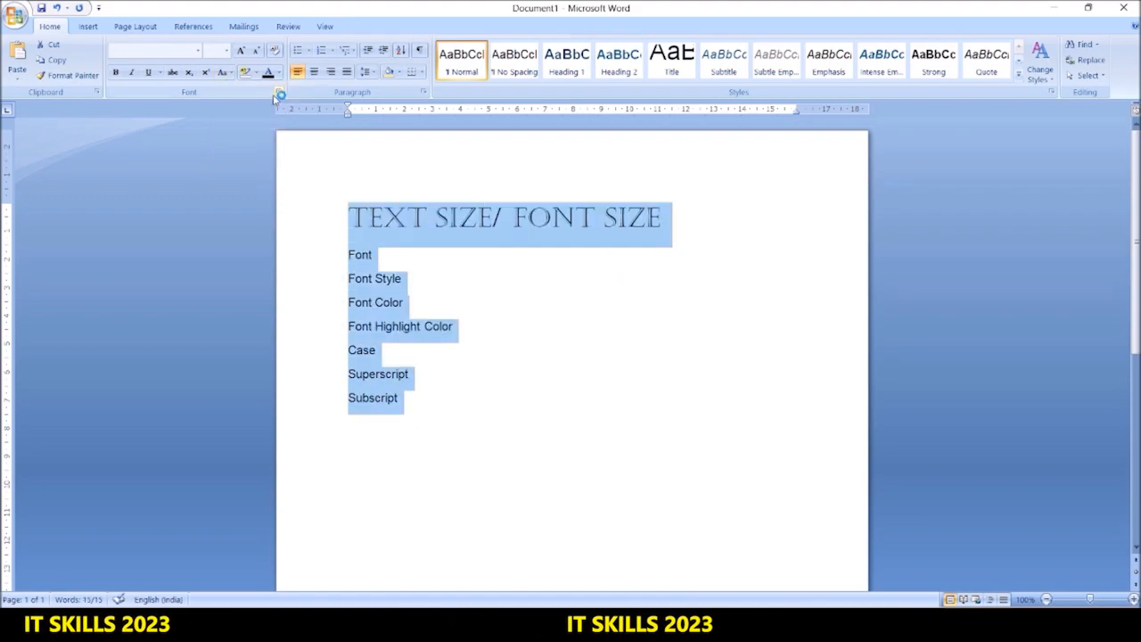
click(228, 74)
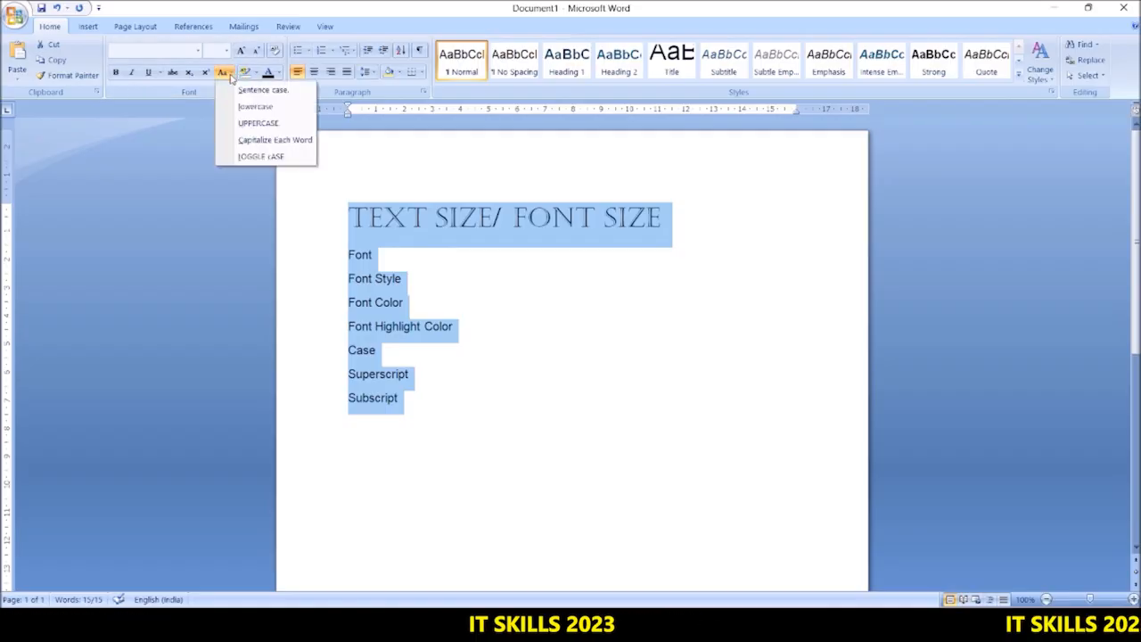
click(262, 90)
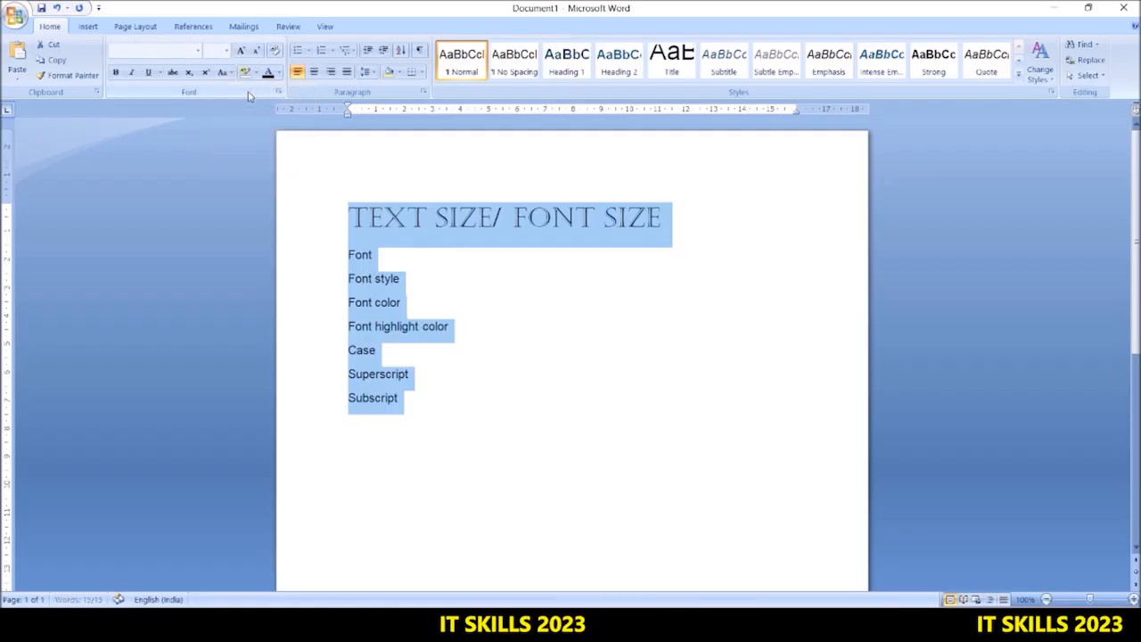
click(224, 72)
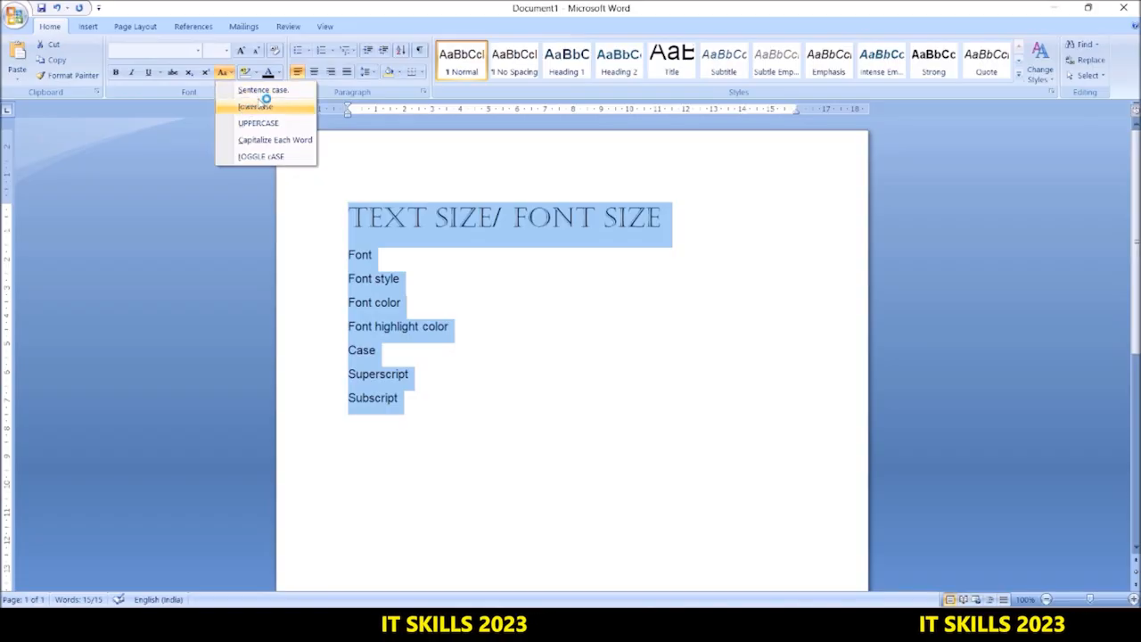
click(252, 107)
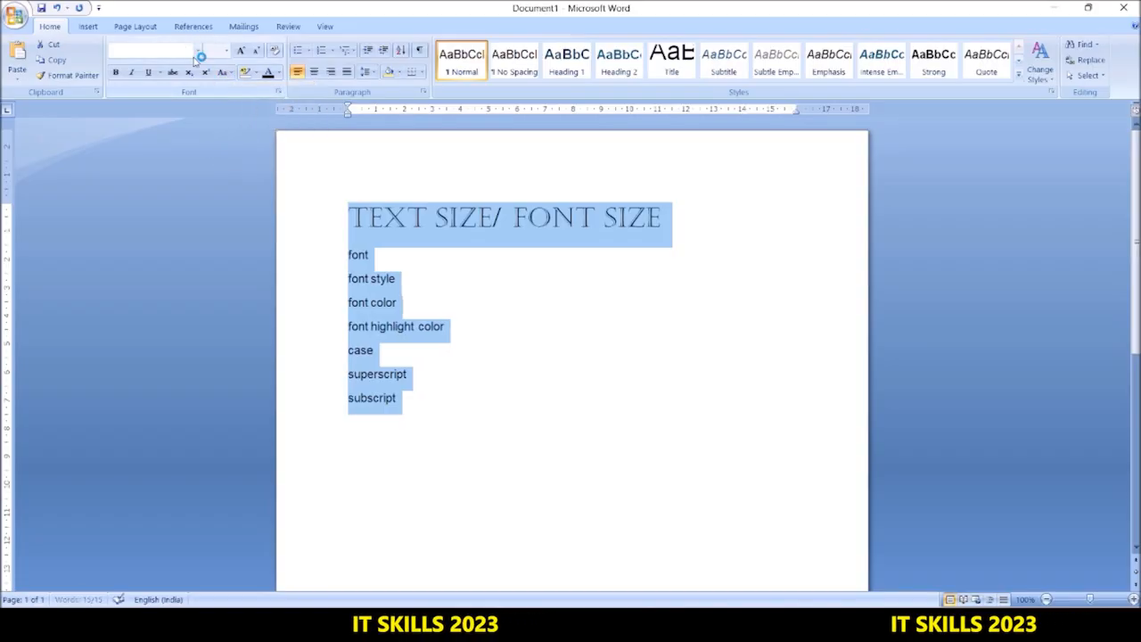
Change the font of all the selected lines to Times New Roman and apply Sentence case.
click(197, 52)
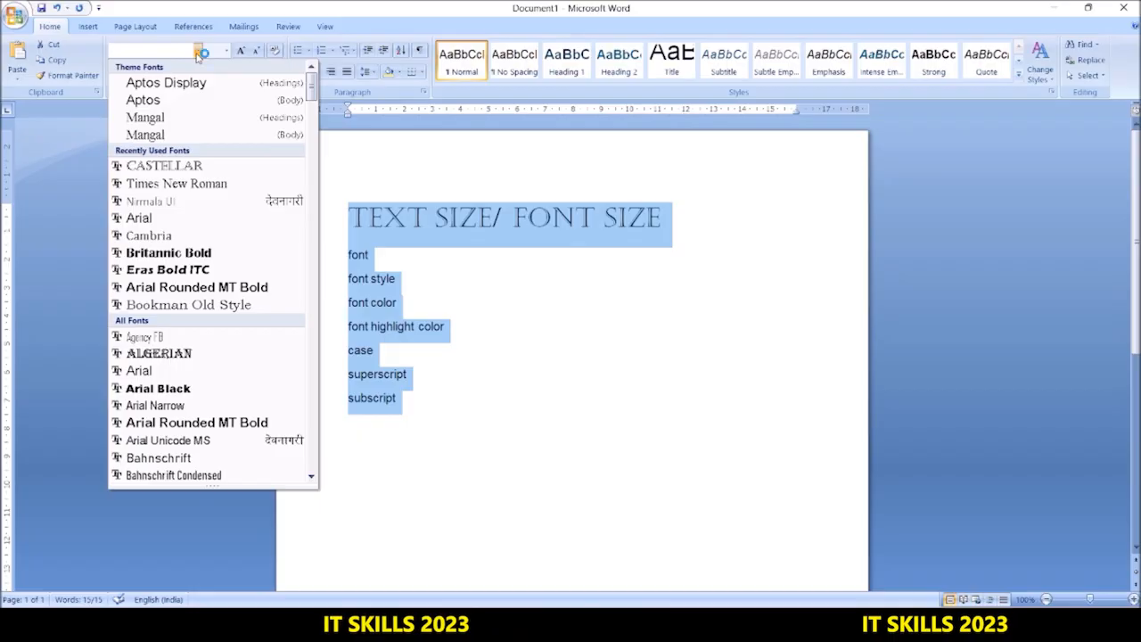
click(178, 182)
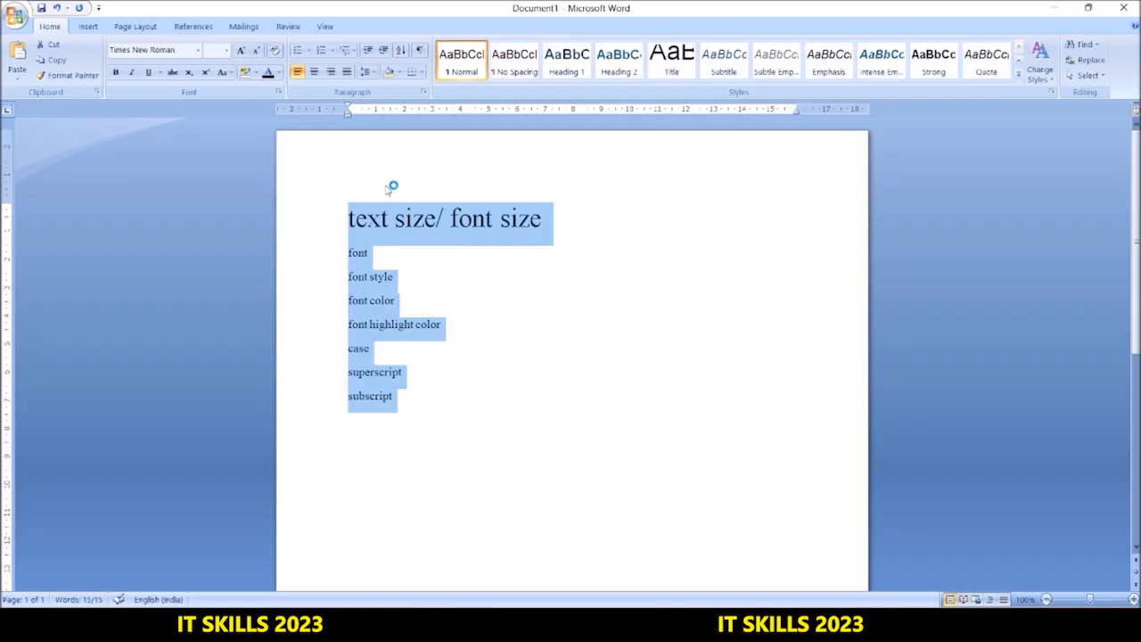
click(223, 72)
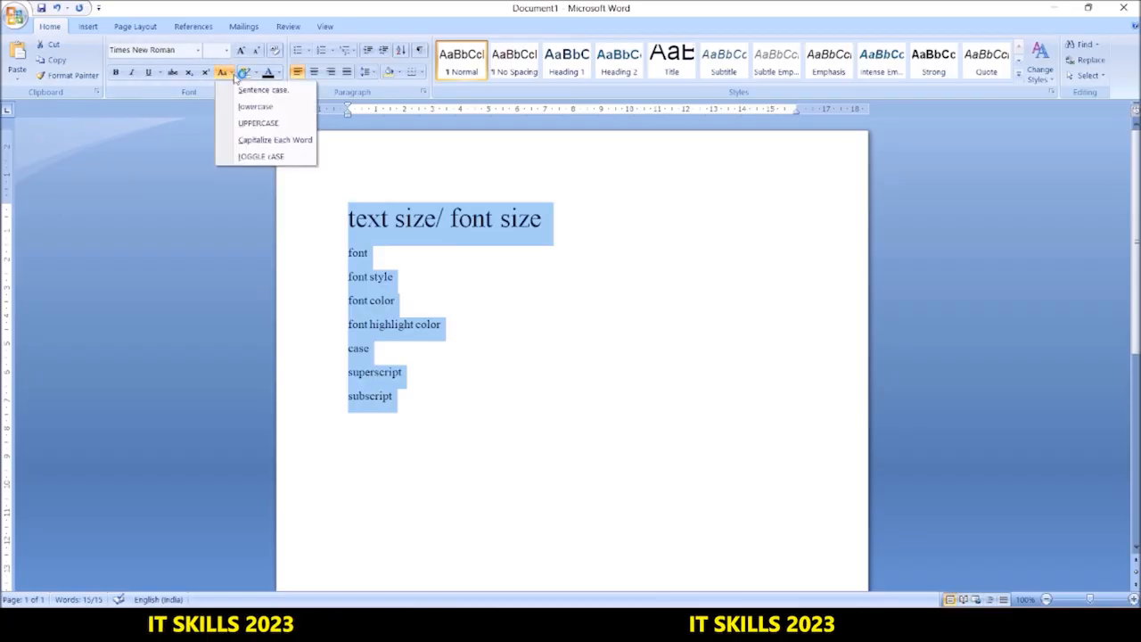
click(250, 92)
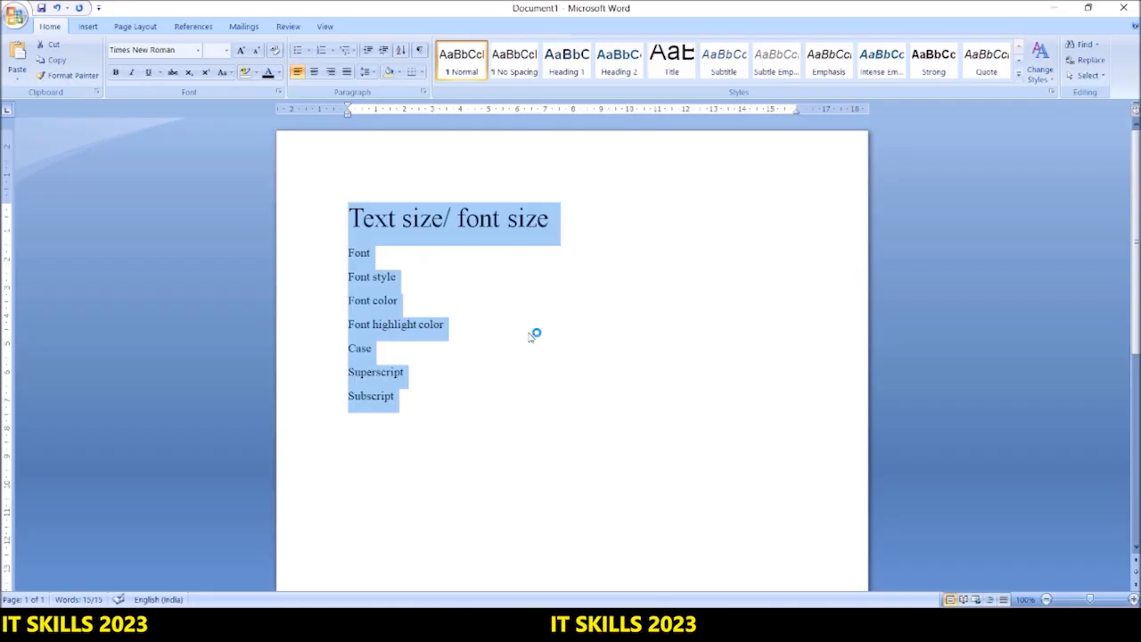
Change the case of all the lines to lowercase and then to UPPERCASE.
click(223, 72)
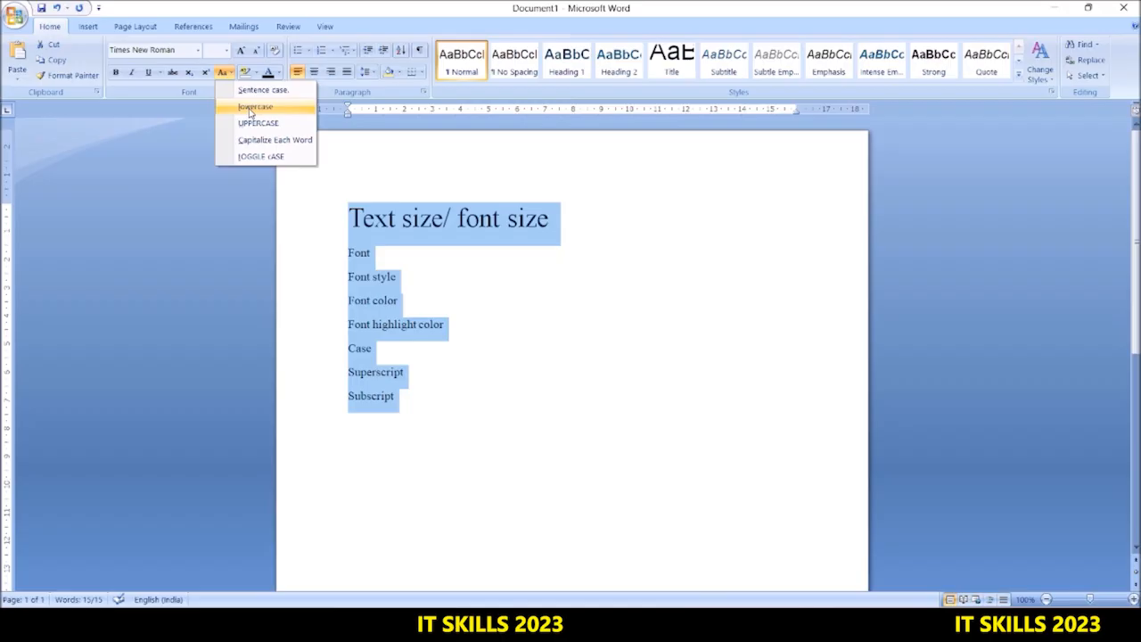
click(246, 107)
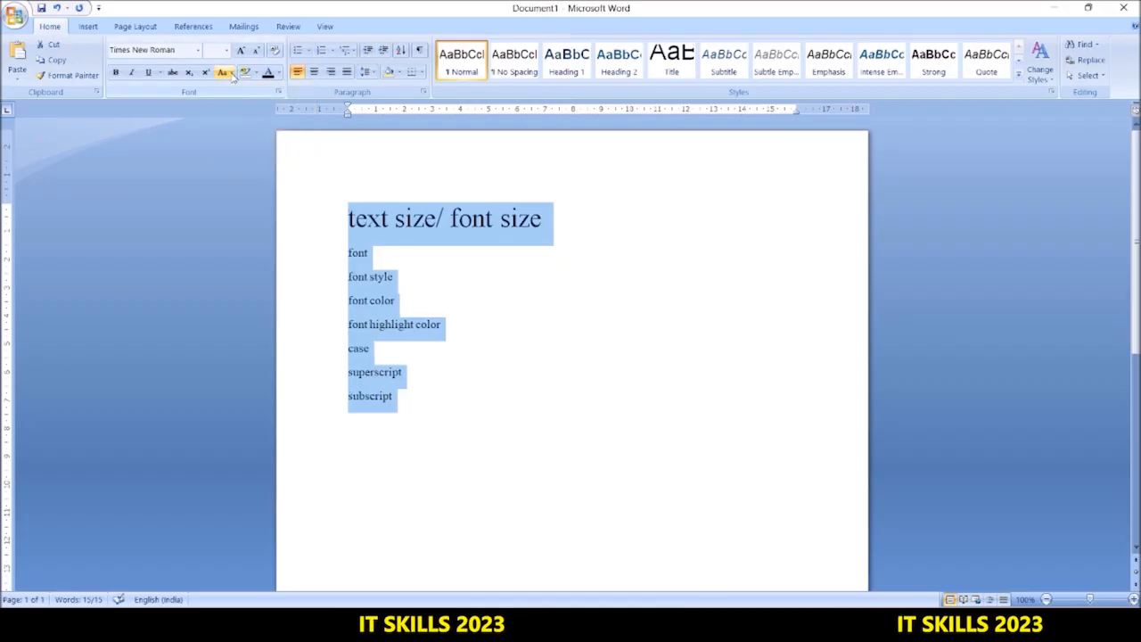
click(224, 73)
click(251, 122)
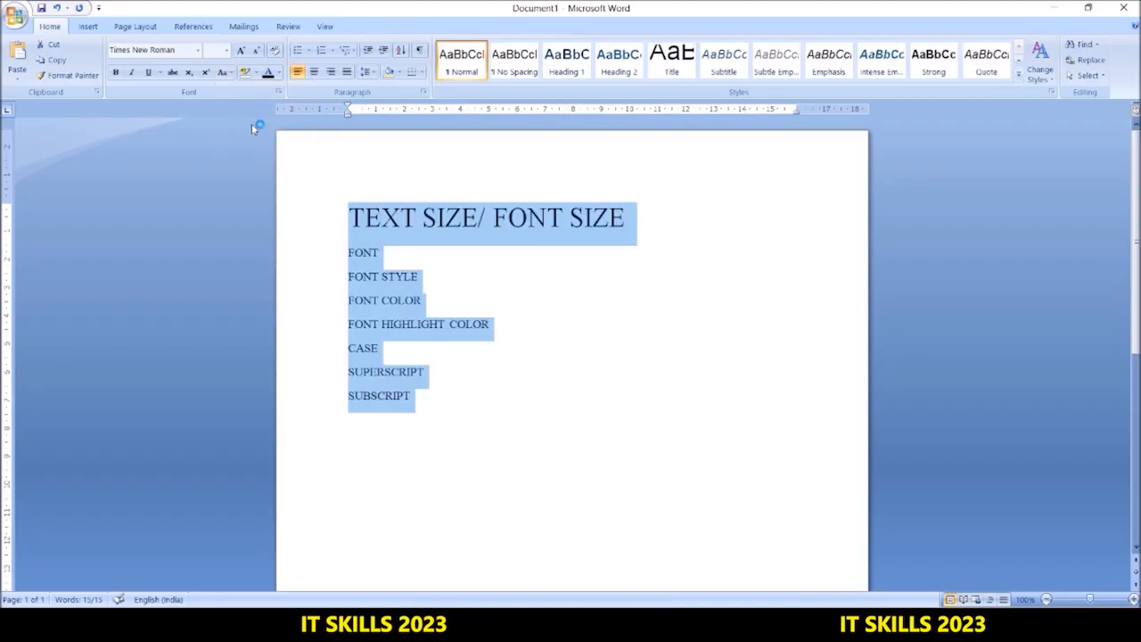
Apply Capitalize Each Word to all the lines, then switch them to tOGGLE cASE.
click(225, 72)
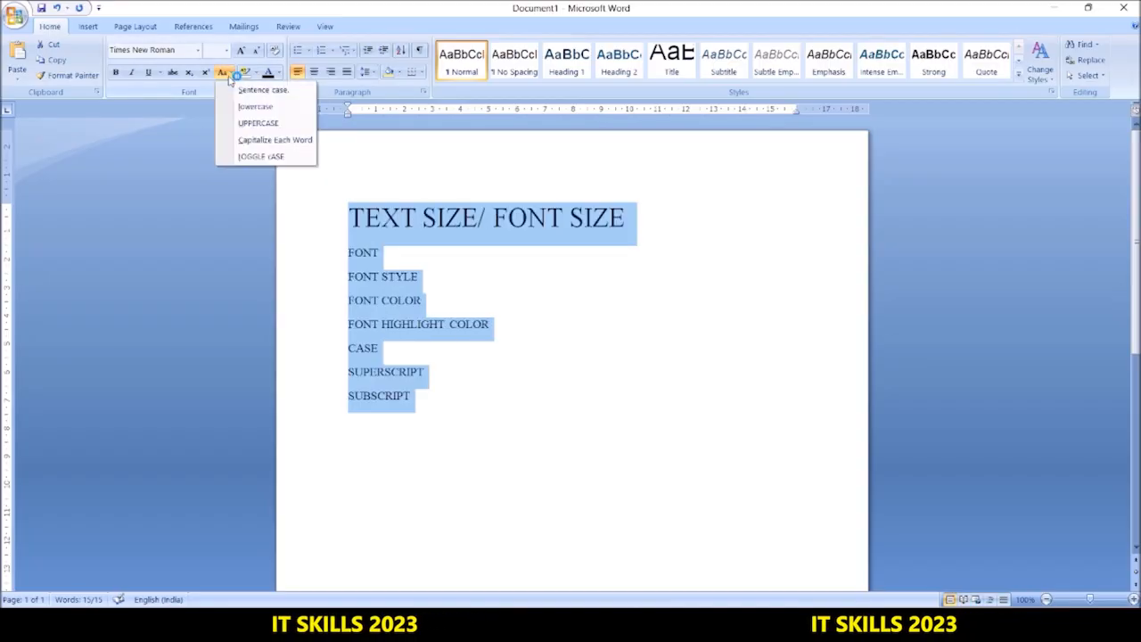
click(258, 141)
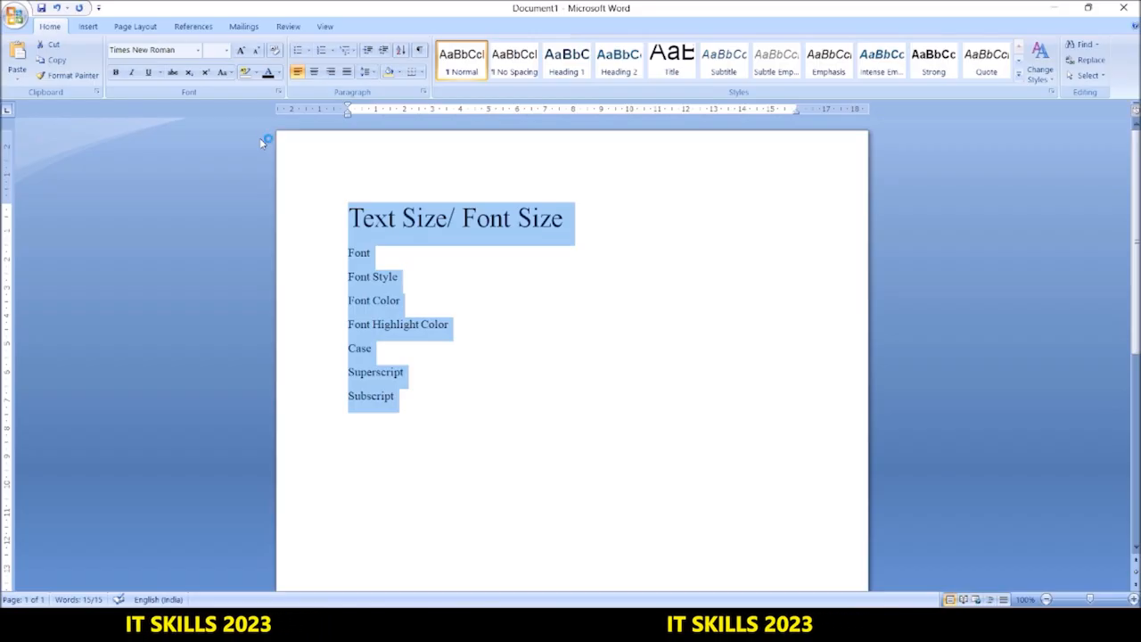
click(231, 76)
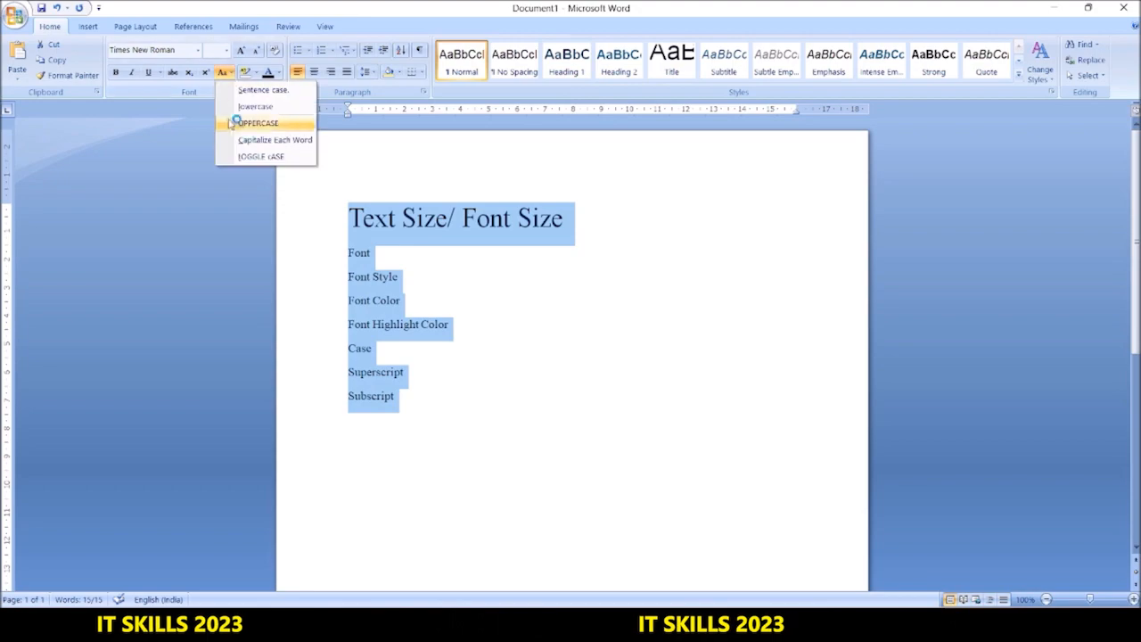
click(261, 157)
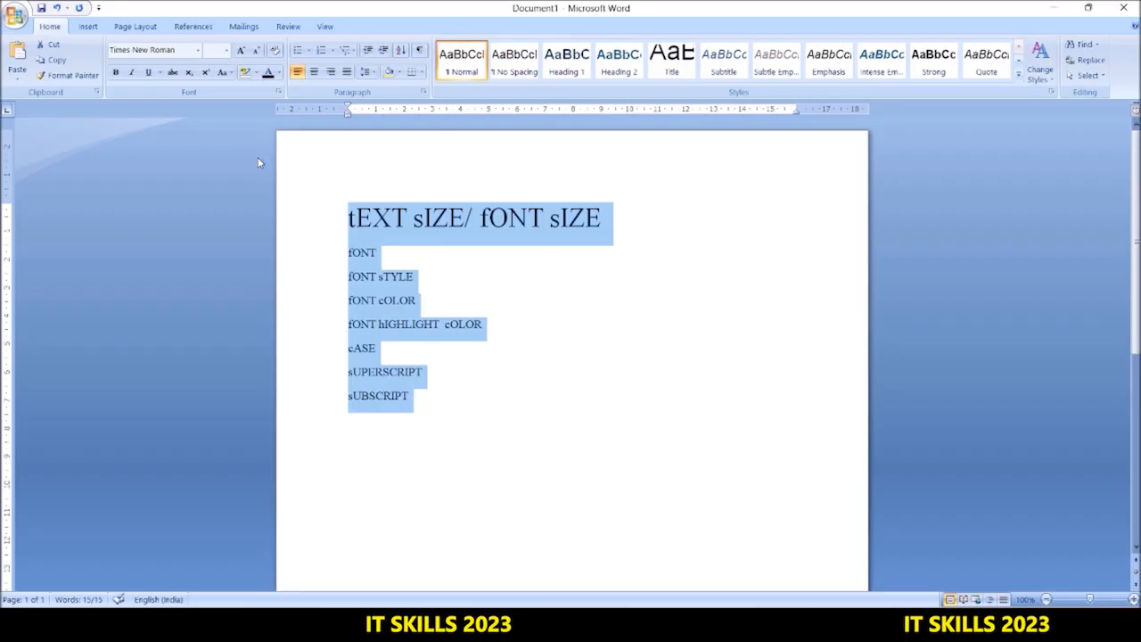
Replace the first line's text with 25 and make the 5 superscript.
click(461, 341)
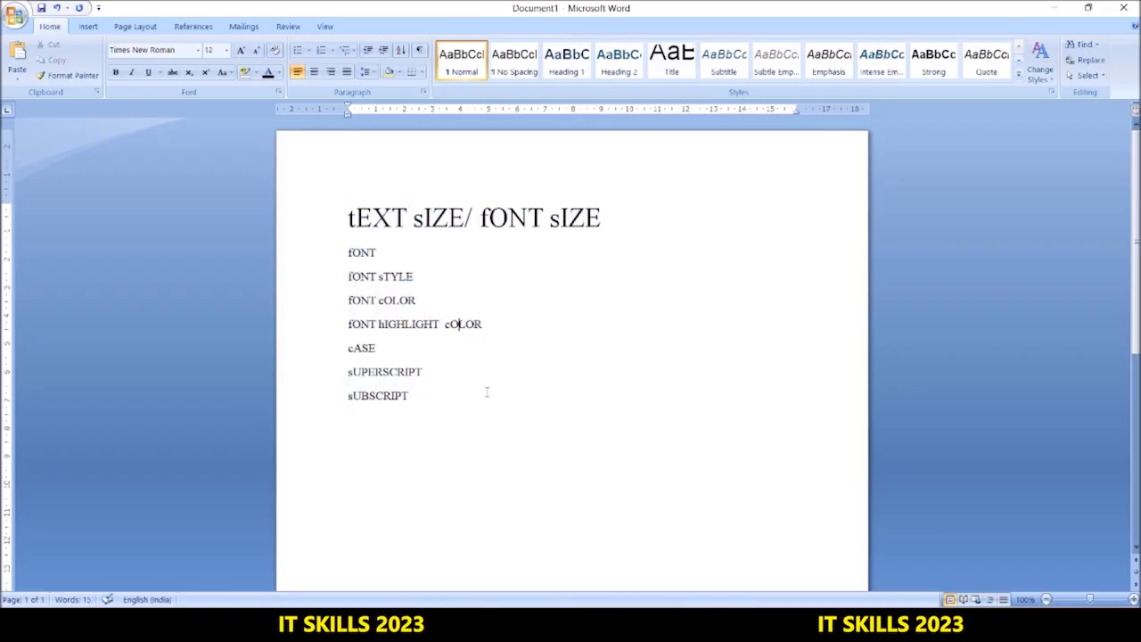
click(445, 416)
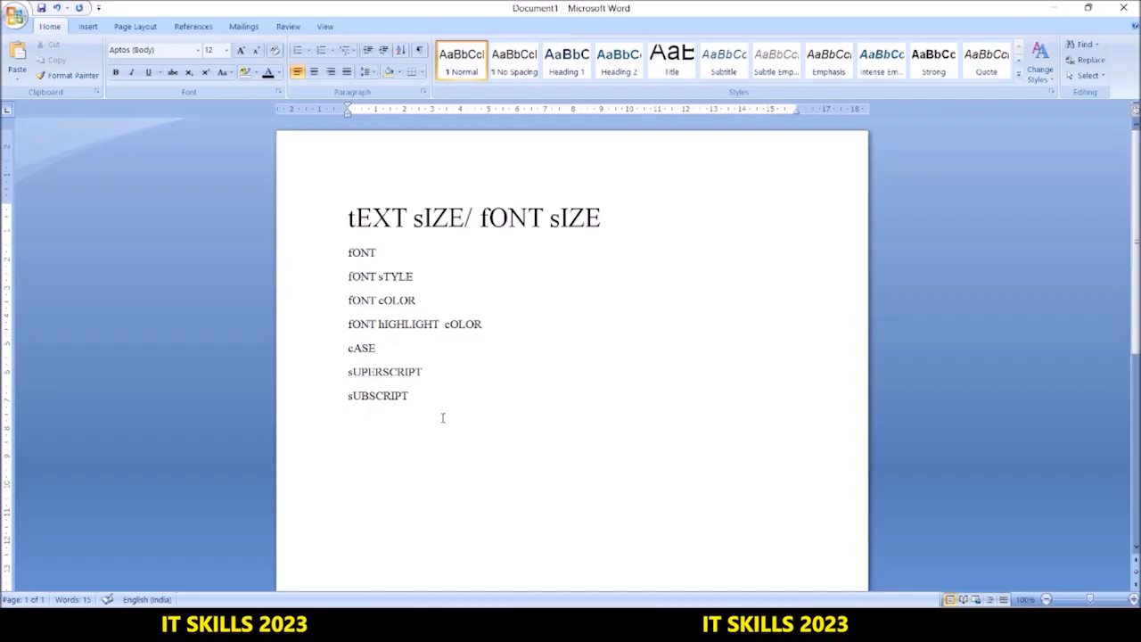
click(606, 215)
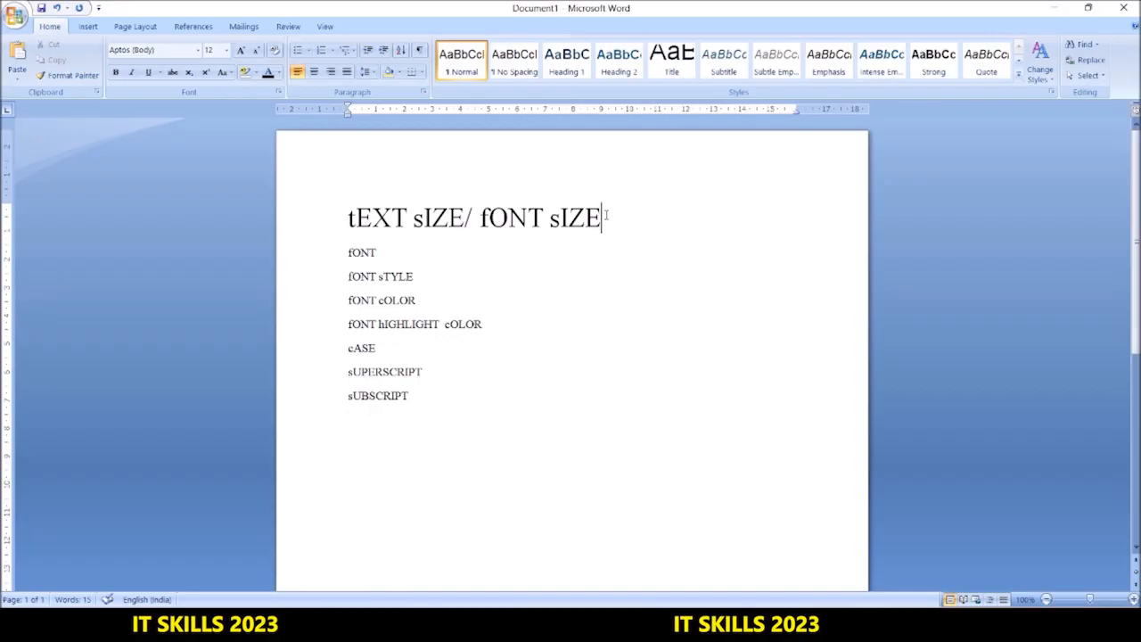
triple_click(606, 214)
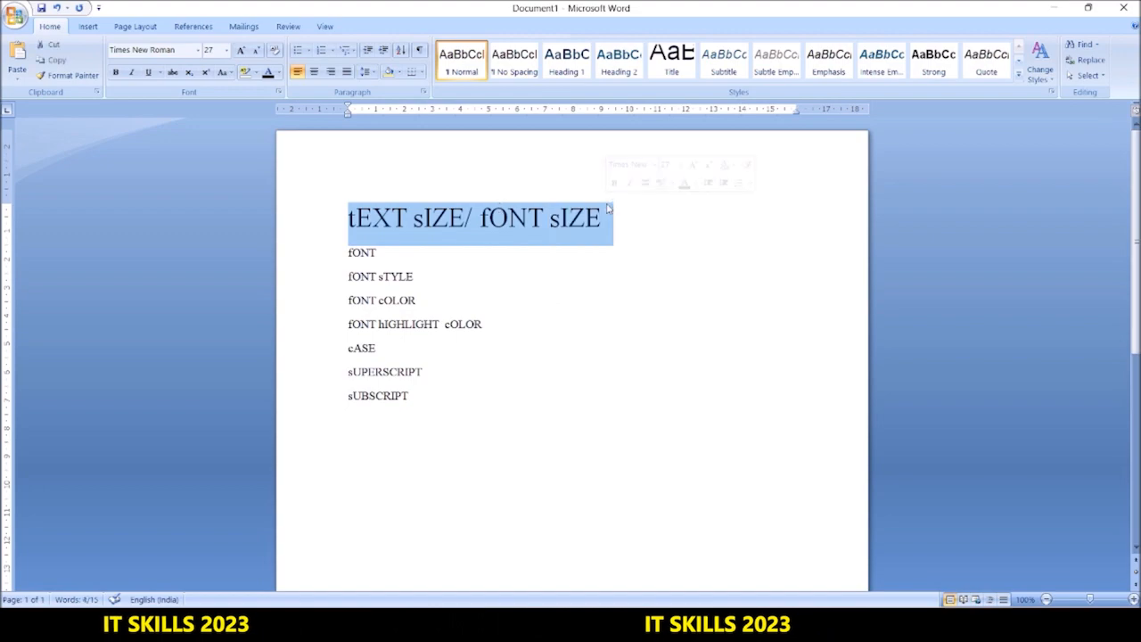
text(2)
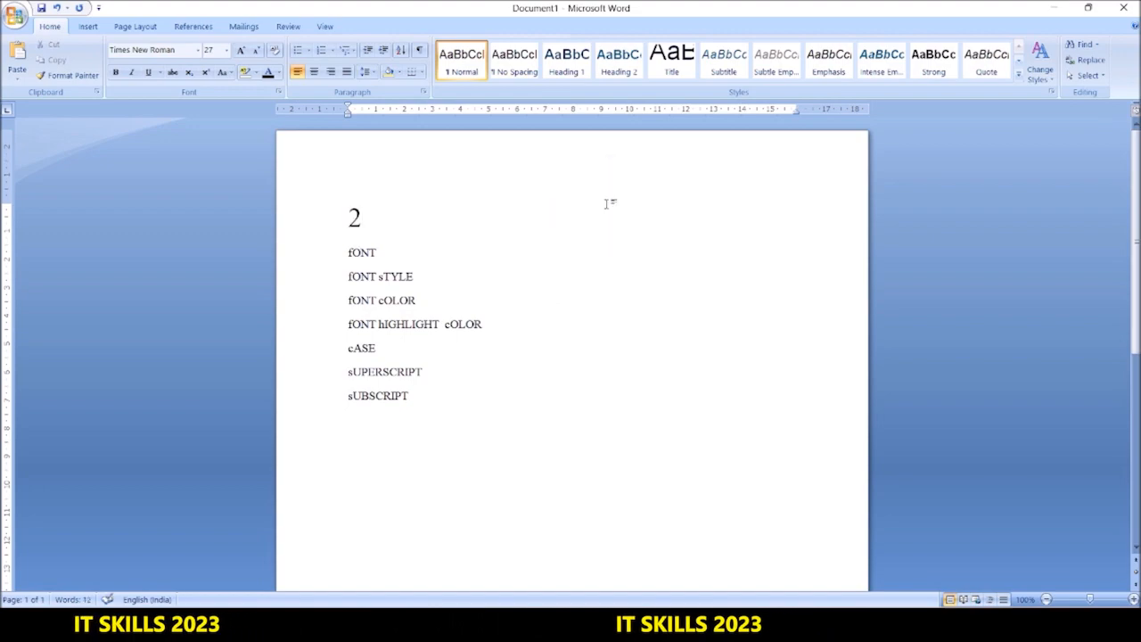
text(5)
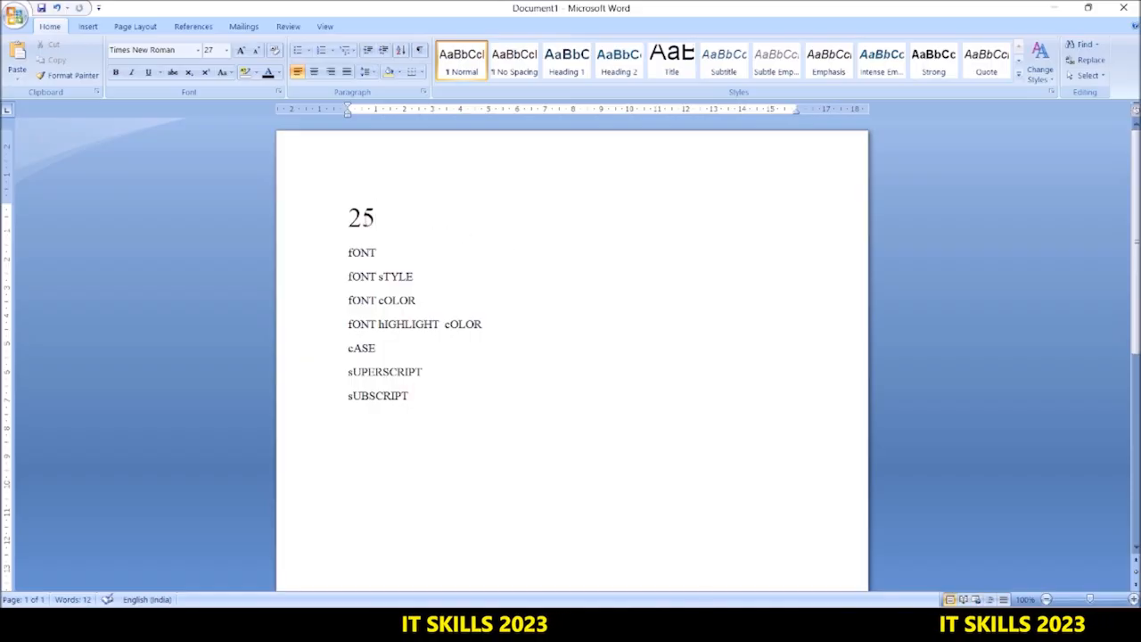
drag(377, 217, 361, 218)
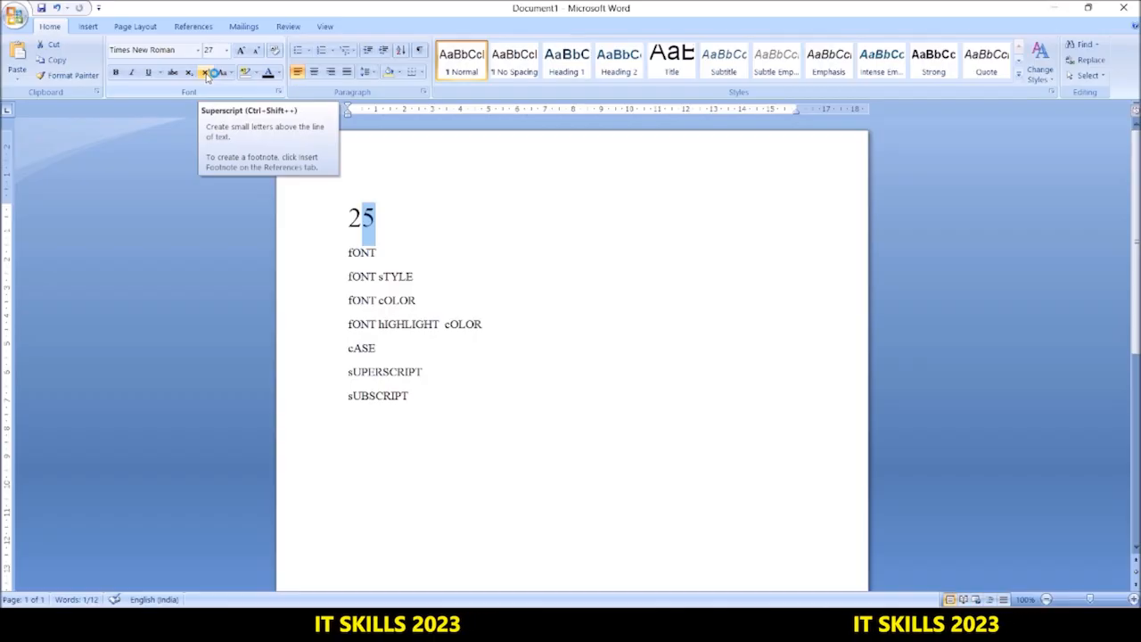
click(205, 74)
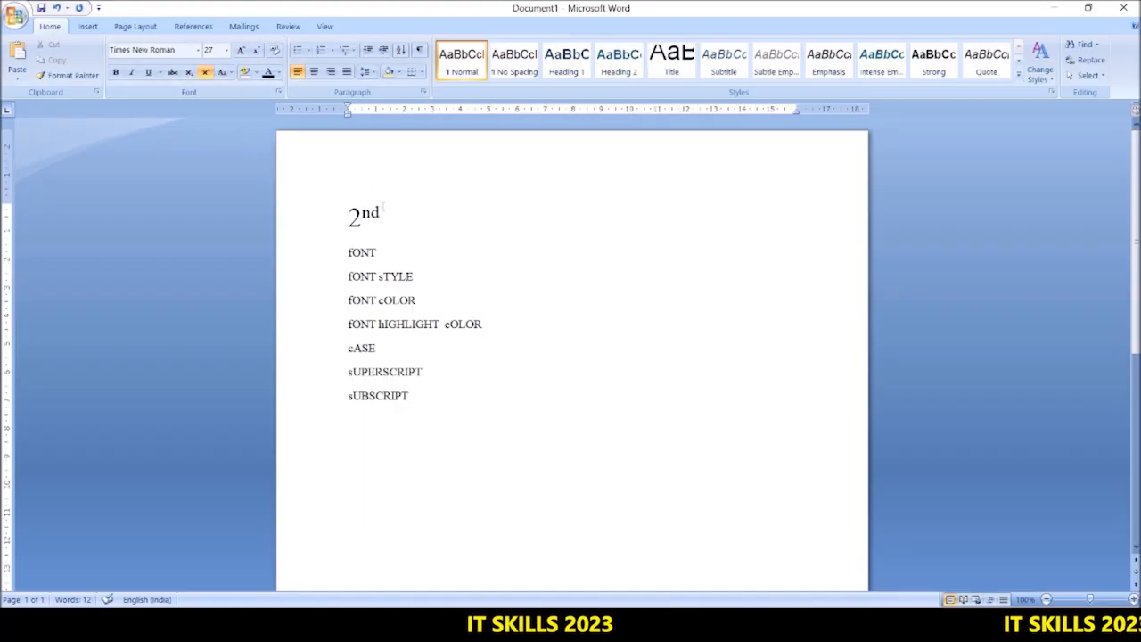
Change the superscript nd after the 2 to subscript, then remove the subscript formatting.
drag(371, 222, 379, 222)
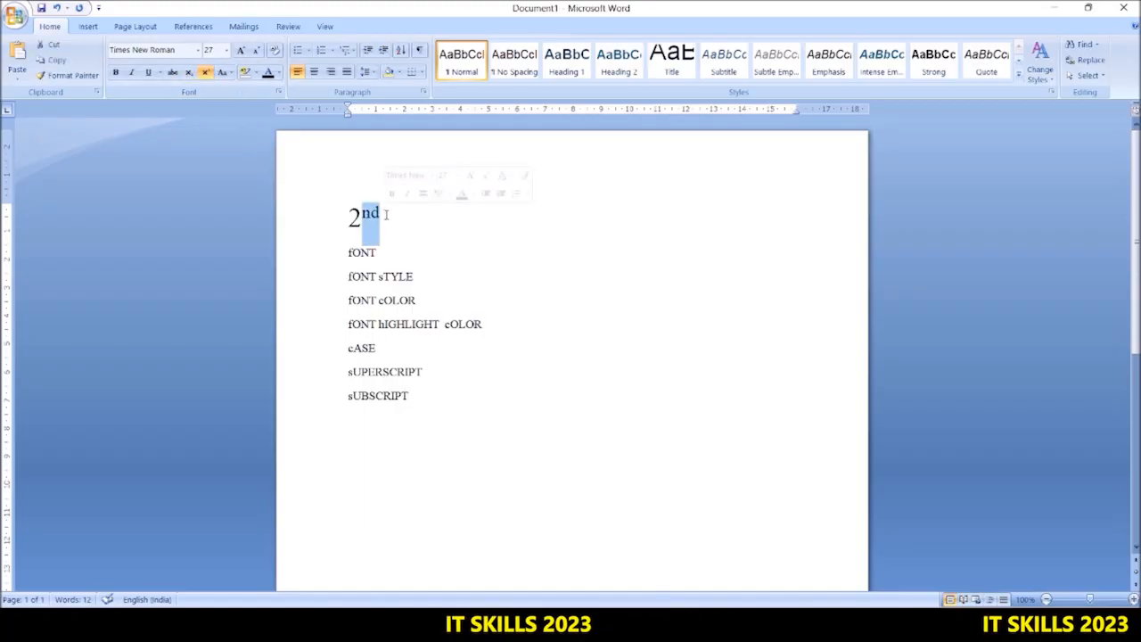
click(190, 78)
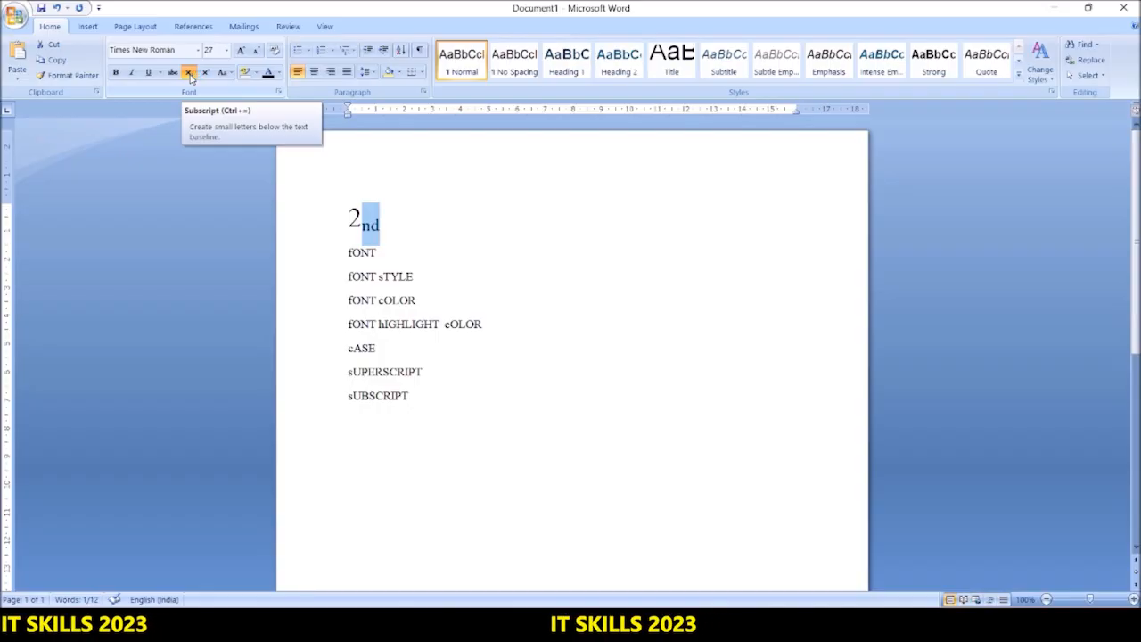
click(189, 73)
Clear all formatting from the entire document's text.
click(455, 225)
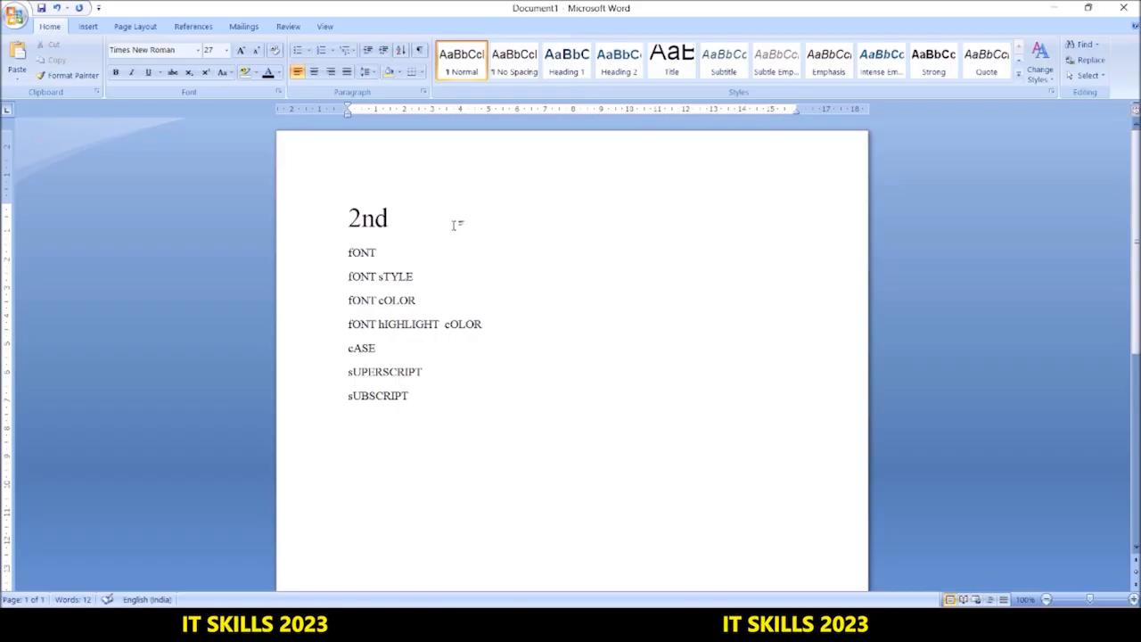
key(ctrl+a)
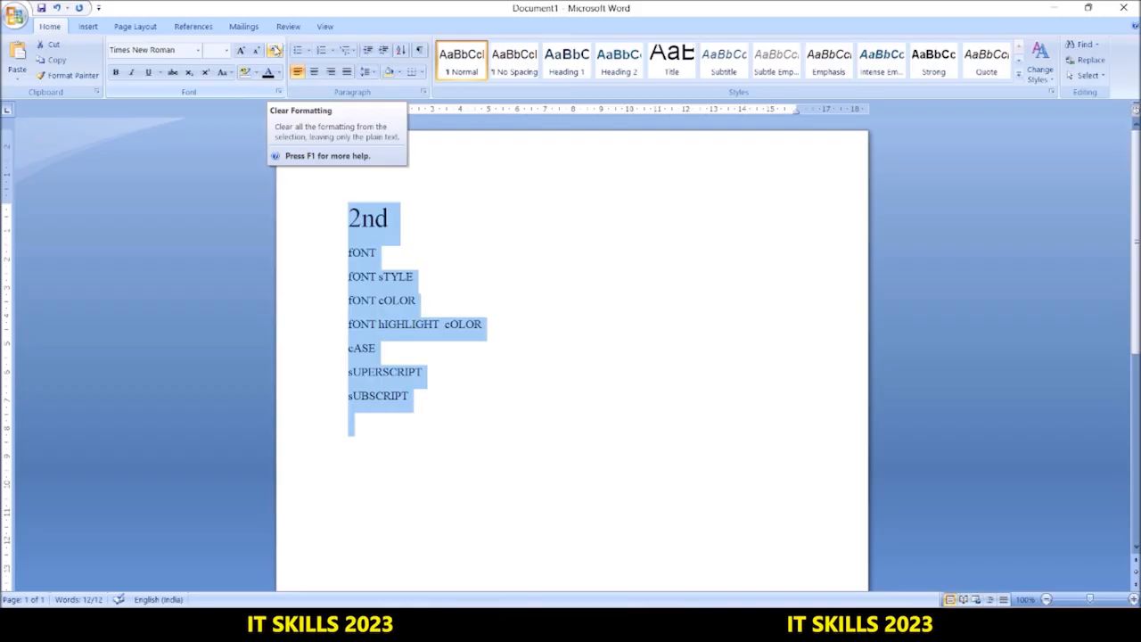
click(275, 51)
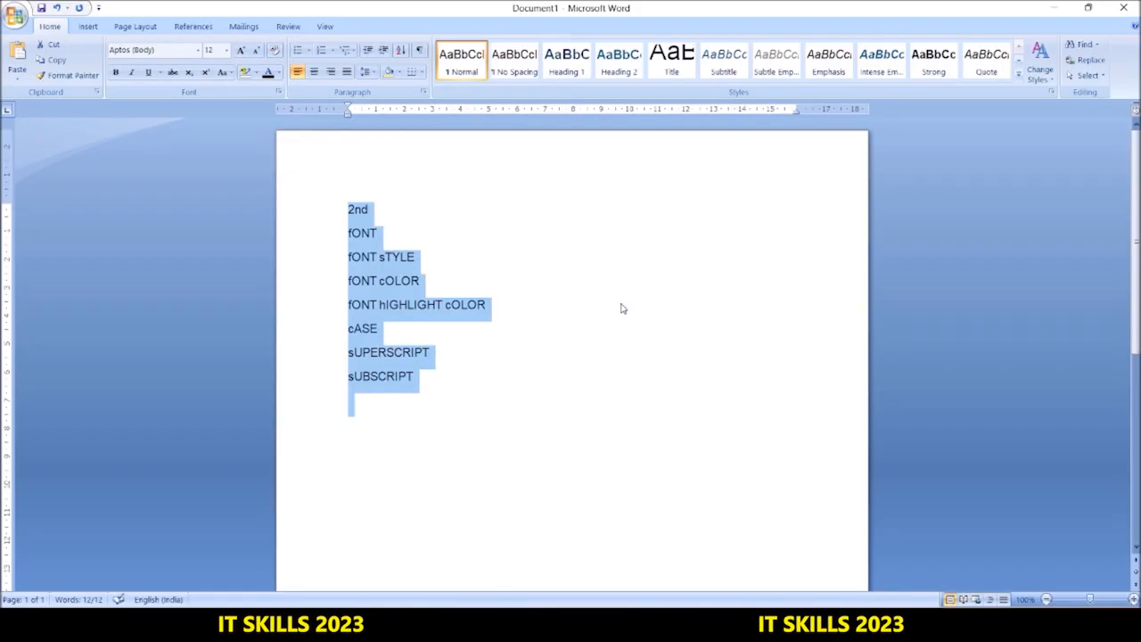